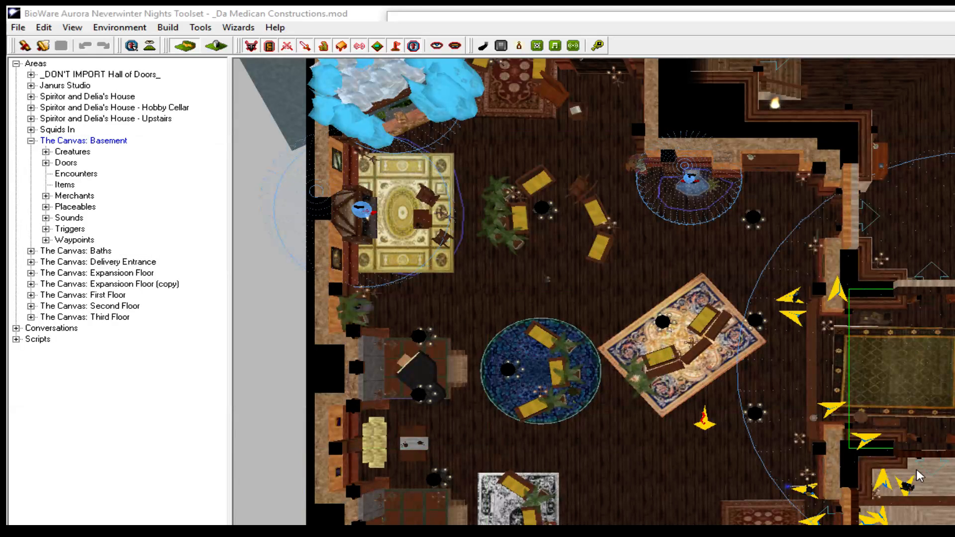
Step: Hide the placeables in The Canvas: Basement to view the bare rooms and triggers around the double wooden doors
{"action": "scroll", "coordinate": [919, 476], "scroll_direction": "up", "scroll_amount": 3}
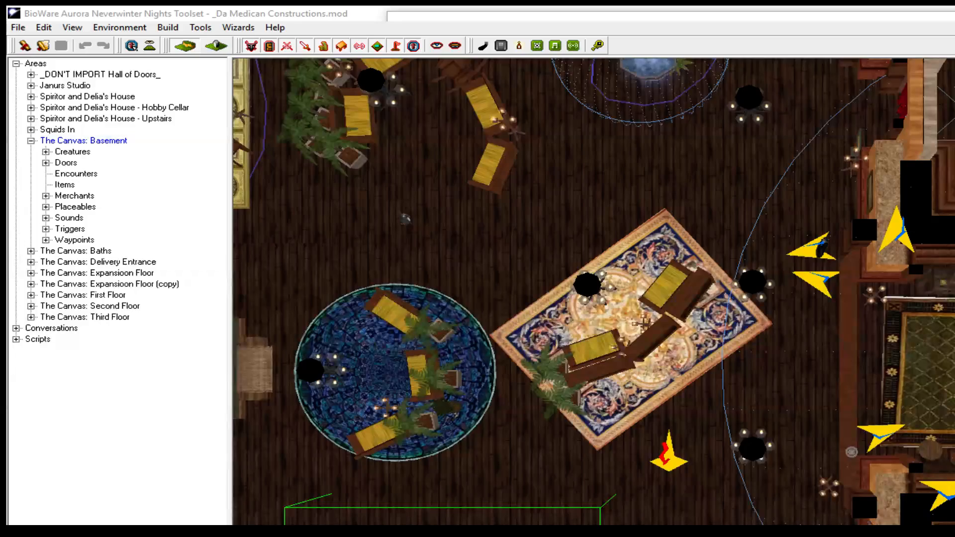
{"action": "left_click_drag", "start_coordinate": [919, 367], "coordinate": [543, 366], "text": "ctrl"}
{"action": "middle_click_drag", "start_coordinate": [544, 367], "coordinate": [532, 466]}
{"action": "middle_click_drag", "start_coordinate": [666, 441], "coordinate": [710, 485]}
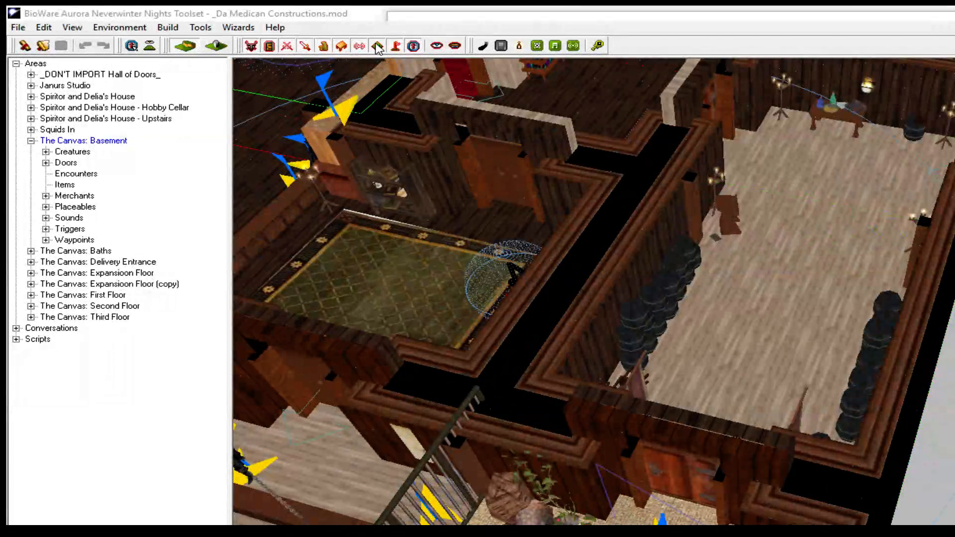
{"action": "left_click", "coordinate": [339, 47]}
{"action": "scroll", "coordinate": [593, 322], "scroll_direction": "up", "scroll_amount": 3}
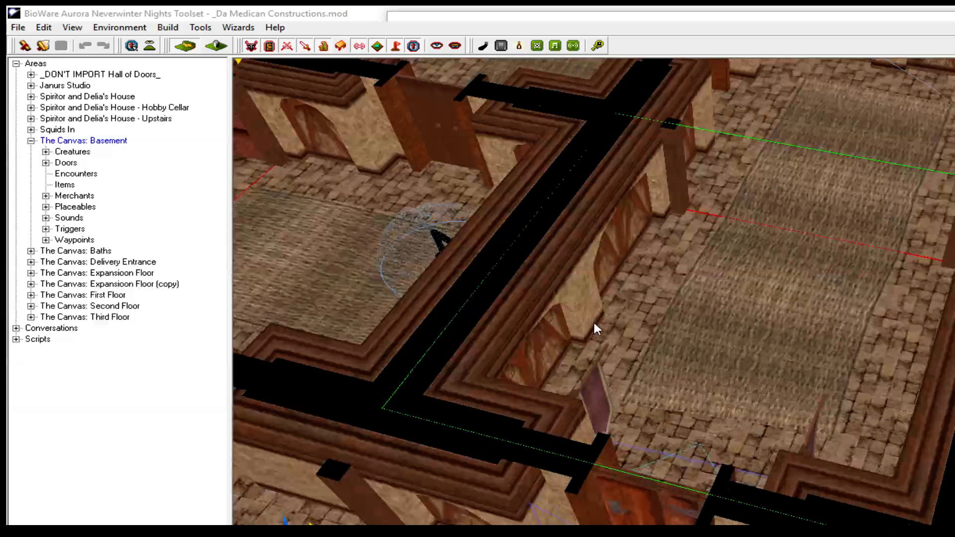
{"action": "middle_click_drag", "start_coordinate": [593, 321], "coordinate": [595, 321]}
{"action": "scroll", "coordinate": [590, 390], "scroll_direction": "down", "scroll_amount": 2}
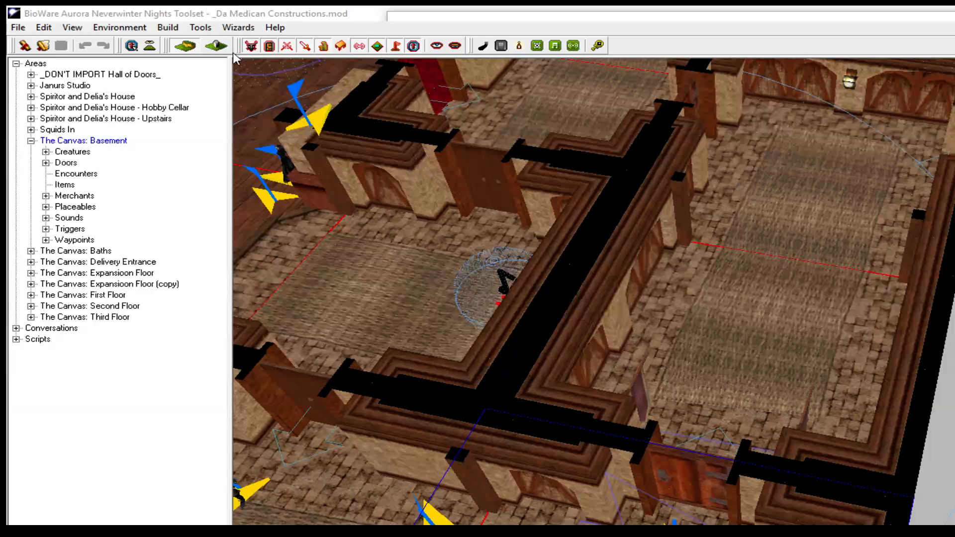
Step: Paste a duplicate of the smell_lion2 trigger near the double wooden doors, and delete the extra trigger
{"action": "left_click", "coordinate": [609, 487]}
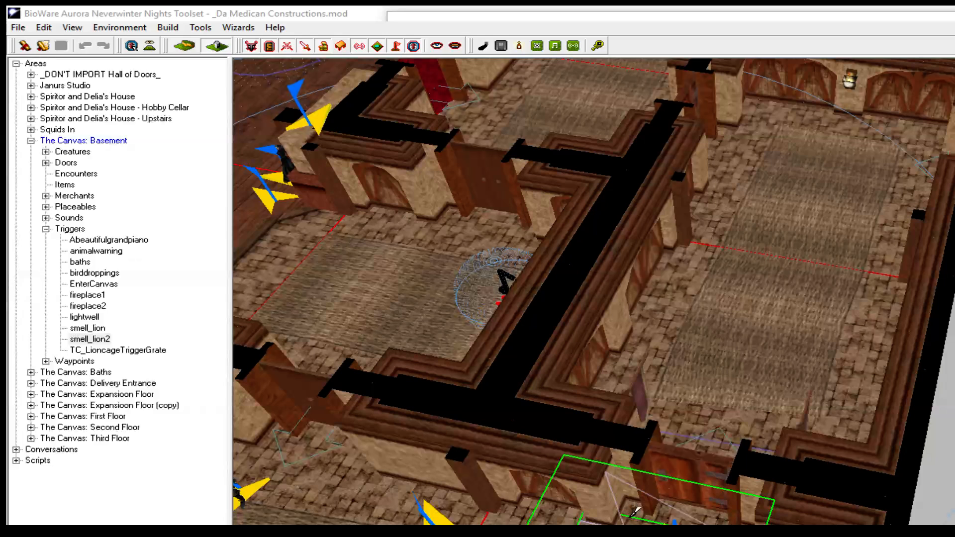
{"action": "key", "text": "ctrl+v"}
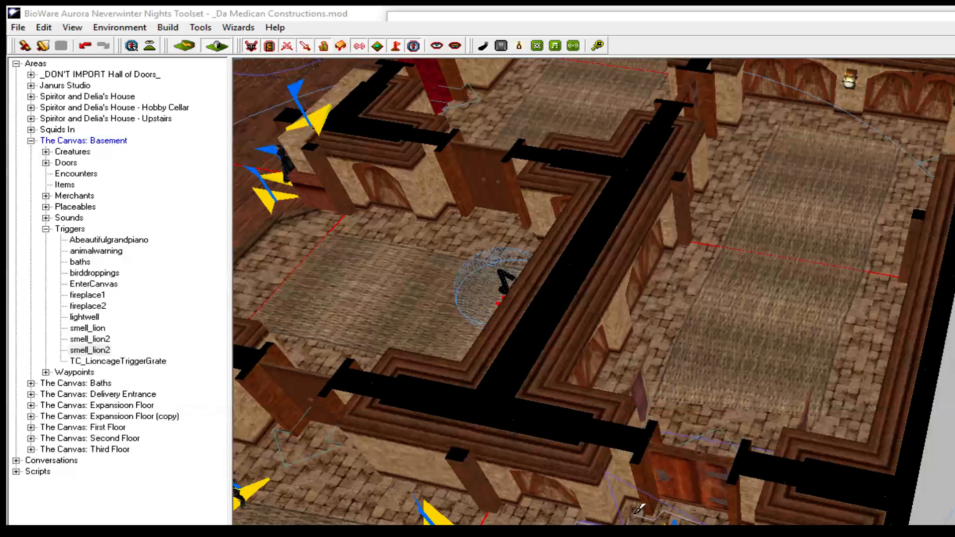
{"action": "key", "text": "Delete"}
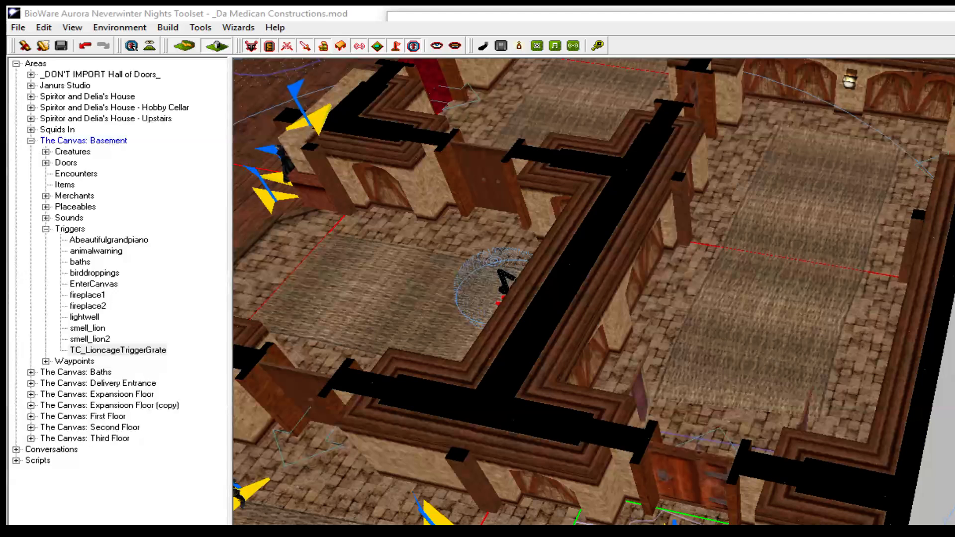
Step: Show the placeables again in The Canvas: Basement
{"action": "middle_click_drag", "start_coordinate": [696, 447], "coordinate": [729, 484]}
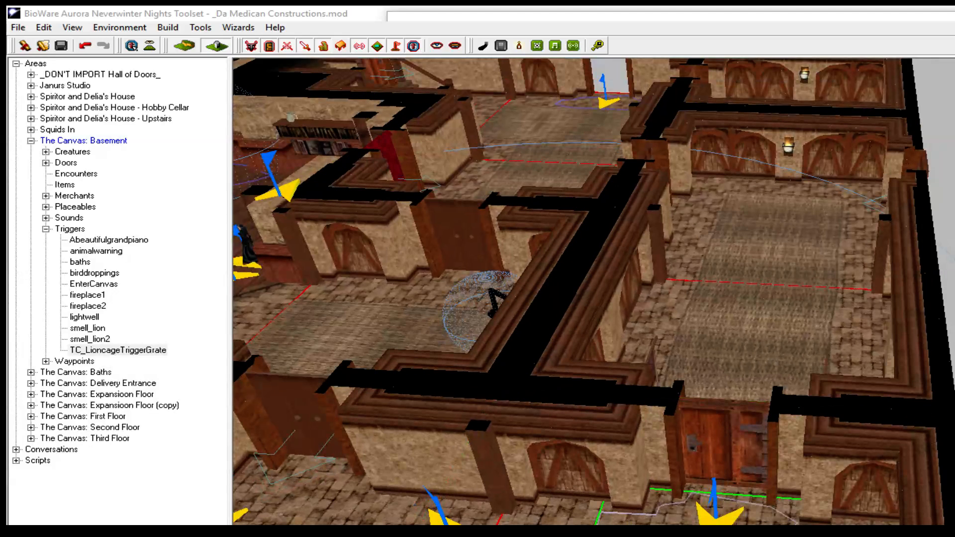
{"action": "left_click", "coordinate": [341, 47]}
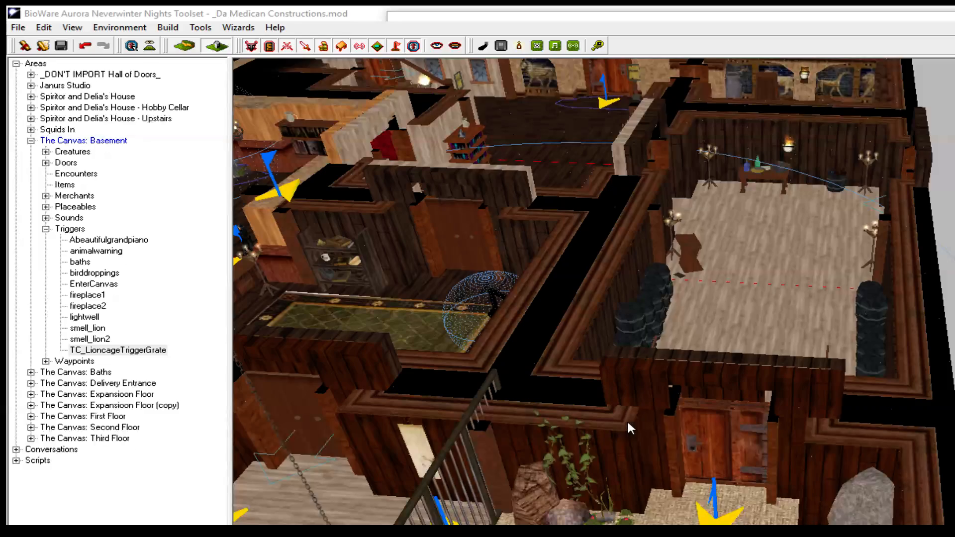
{"action": "middle_click_drag", "start_coordinate": [741, 407], "coordinate": [589, 499]}
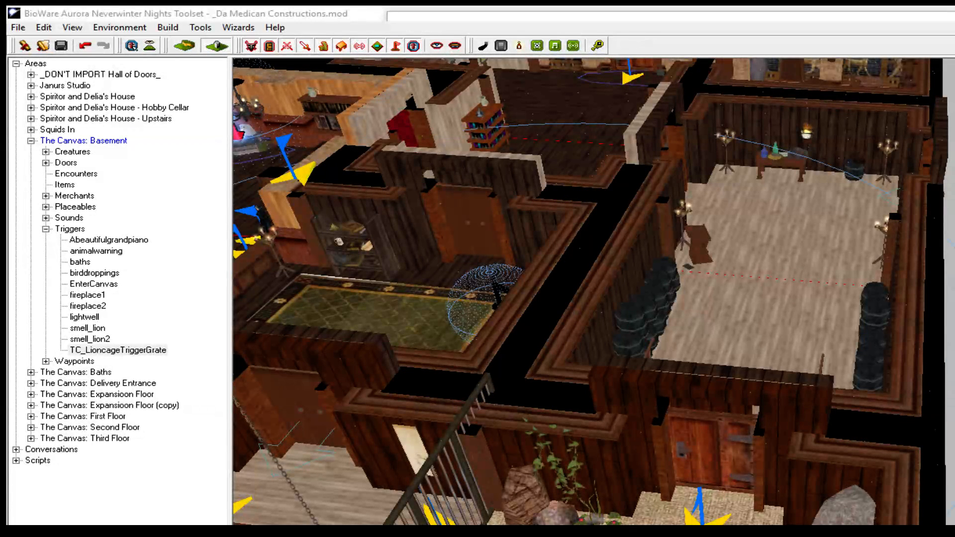
Step: Examine the barrel storage room, the barred lion cage, the surrounding corridor walls and the carpeted room in the basement
{"action": "scroll", "coordinate": [593, 291], "scroll_direction": "up", "scroll_amount": 1}
{"action": "scroll", "coordinate": [594, 292], "scroll_direction": "down", "scroll_amount": 1}
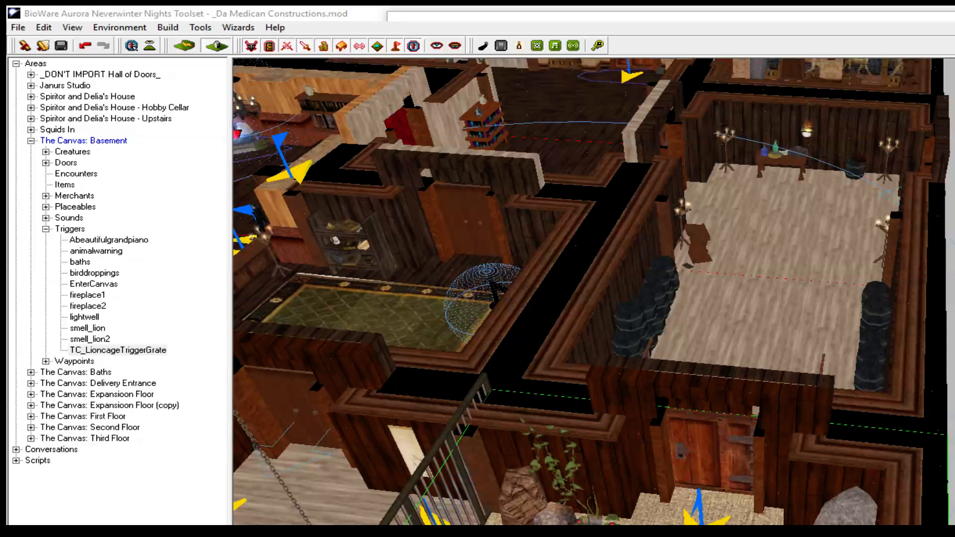
{"action": "middle_click_drag", "start_coordinate": [593, 291], "coordinate": [564, 281]}
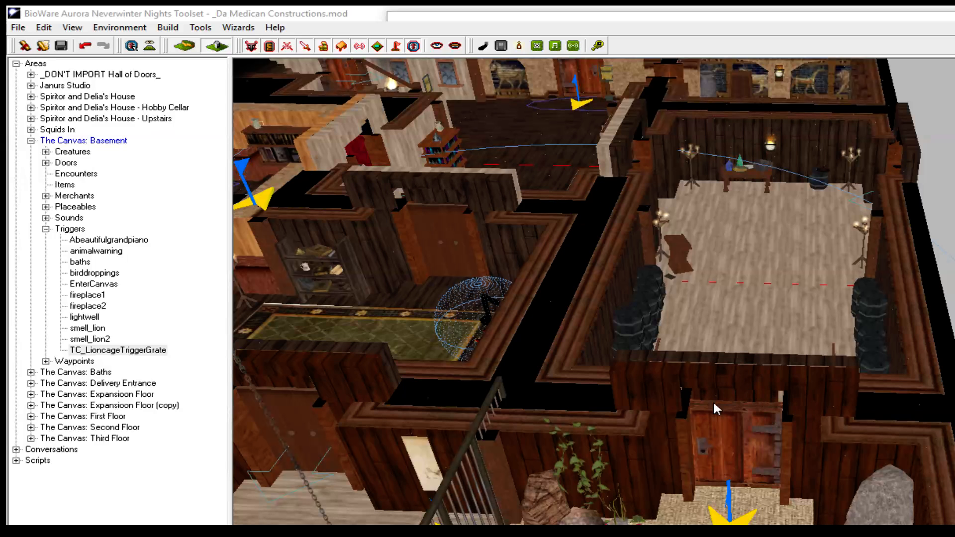
{"action": "middle_click_drag", "start_coordinate": [700, 412], "coordinate": [746, 396]}
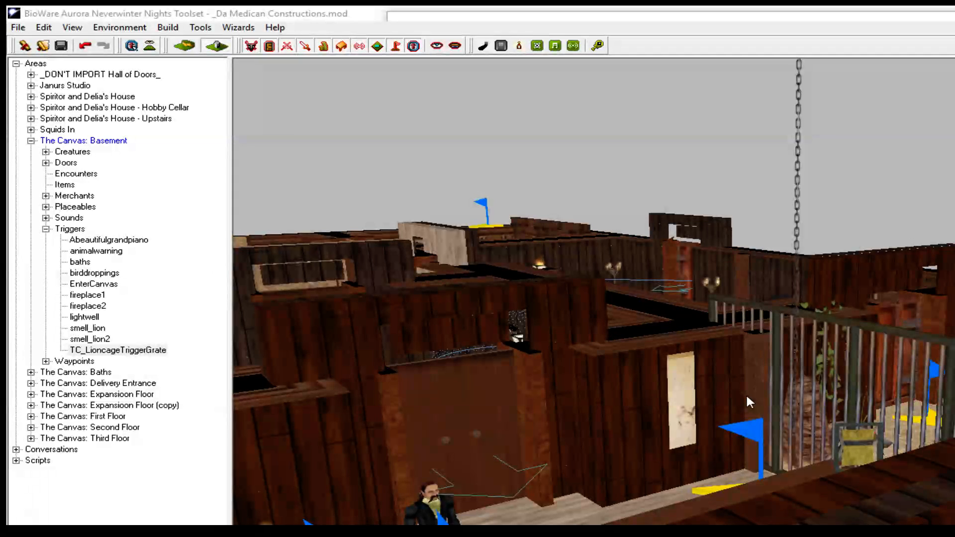
{"action": "scroll", "coordinate": [748, 415], "scroll_direction": "down", "scroll_amount": 2}
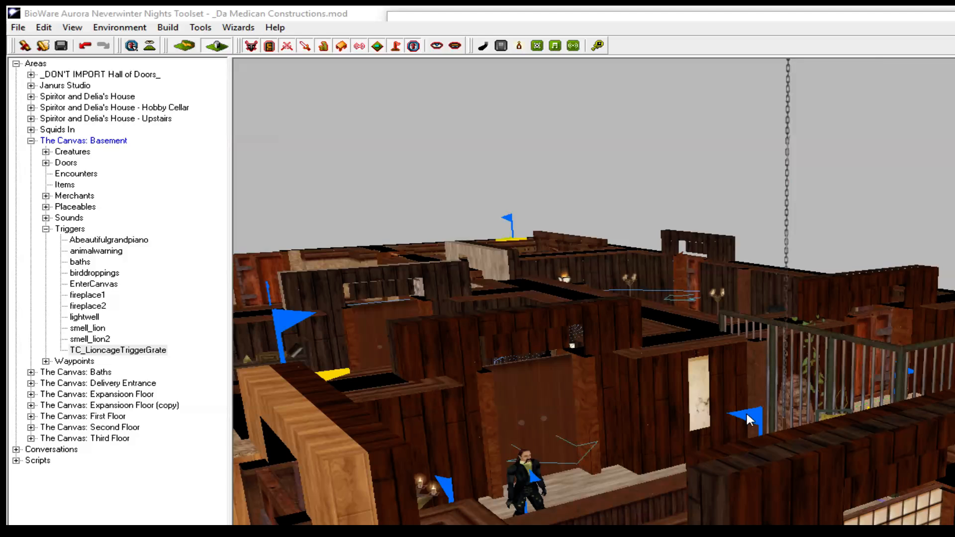
{"action": "scroll", "coordinate": [707, 426], "scroll_direction": "up", "scroll_amount": 2}
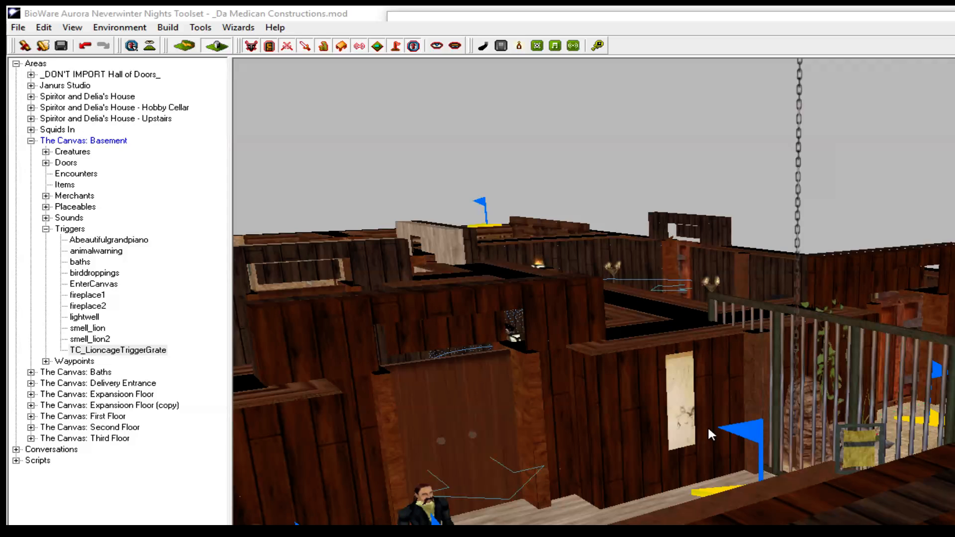
{"action": "scroll", "coordinate": [638, 449], "scroll_direction": "down", "scroll_amount": 3}
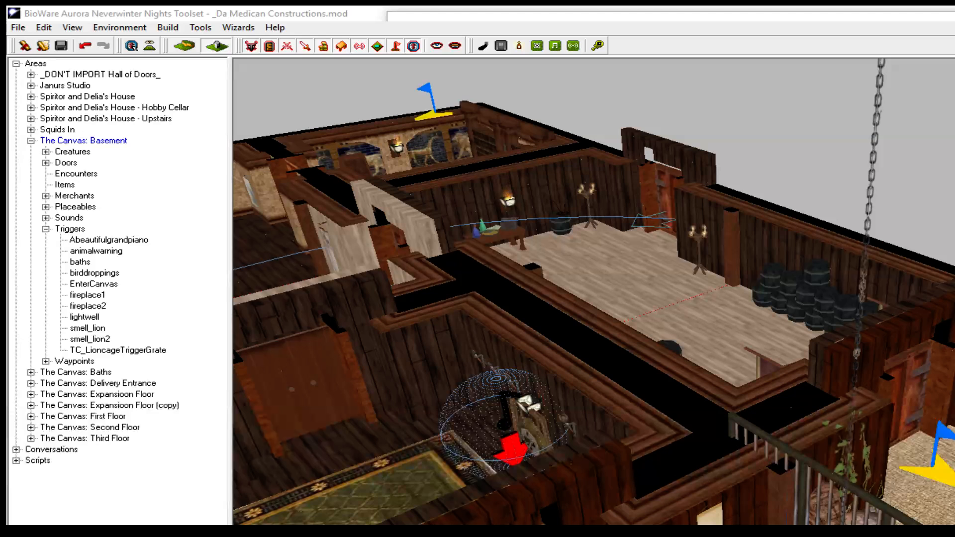
{"action": "scroll", "coordinate": [594, 291], "scroll_direction": "down", "scroll_amount": 1}
{"action": "scroll", "coordinate": [594, 291], "scroll_direction": "up", "scroll_amount": 1}
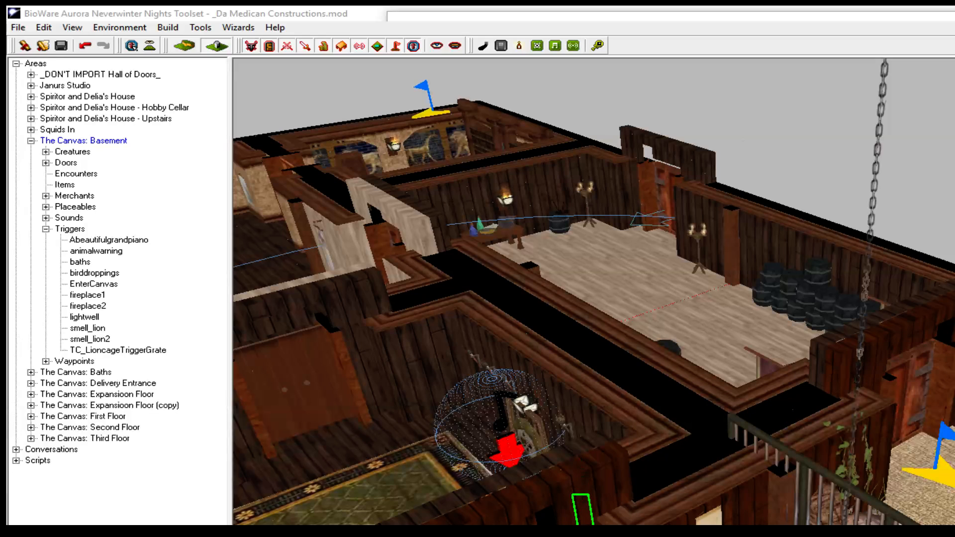
{"action": "mouse_move", "coordinate": [589, 490]}
{"action": "middle_mouse_down"}
{"action": "mouse_move", "coordinate": [746, 448]}
{"action": "mouse_move", "coordinate": [572, 438]}
{"action": "mouse_move", "coordinate": [547, 477]}
{"action": "mouse_move", "coordinate": [572, 490]}
{"action": "middle_mouse_up"}
{"action": "middle_click_drag", "start_coordinate": [471, 201], "coordinate": [405, 379]}
{"action": "scroll", "coordinate": [617, 281], "scroll_direction": "up", "scroll_amount": 3}
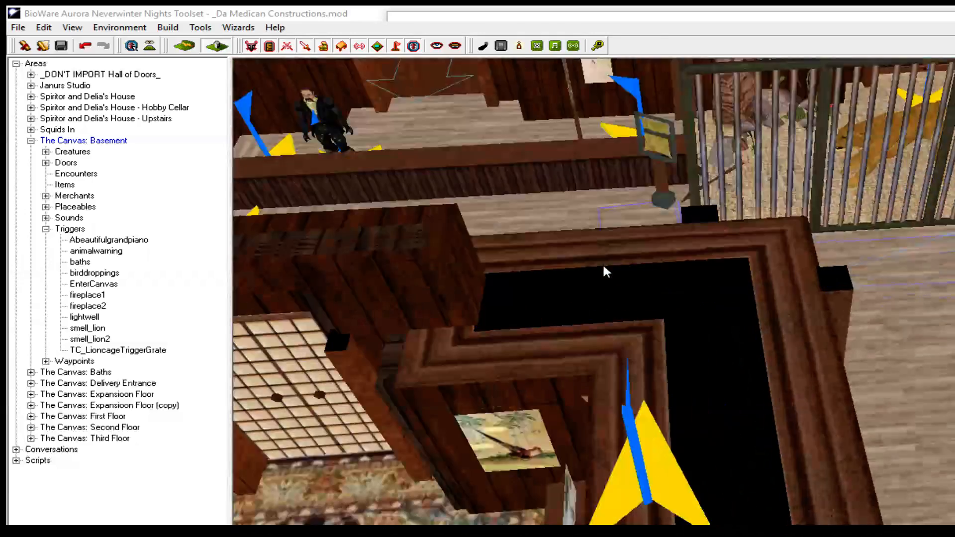
{"action": "scroll", "coordinate": [600, 261], "scroll_direction": "down", "scroll_amount": 2}
{"action": "left_click_drag", "start_coordinate": [634, 124], "coordinate": [599, 320], "text": "ctrl"}
{"action": "left_click_drag", "start_coordinate": [581, 186], "coordinate": [938, 315], "text": "ctrl"}
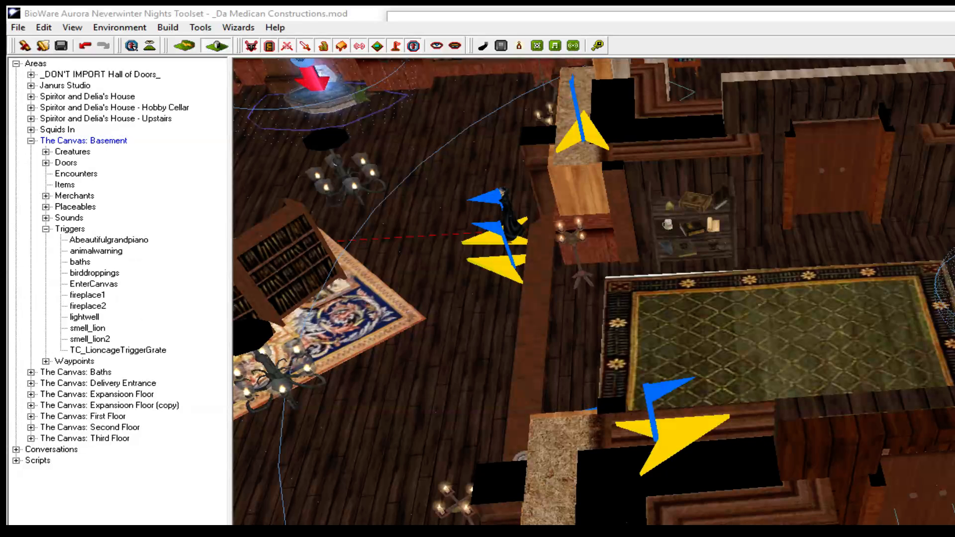
Step: Find and select the Wall Scrawl, Counting Marks object among the basement's placeables
{"action": "left_click", "coordinate": [46, 206]}
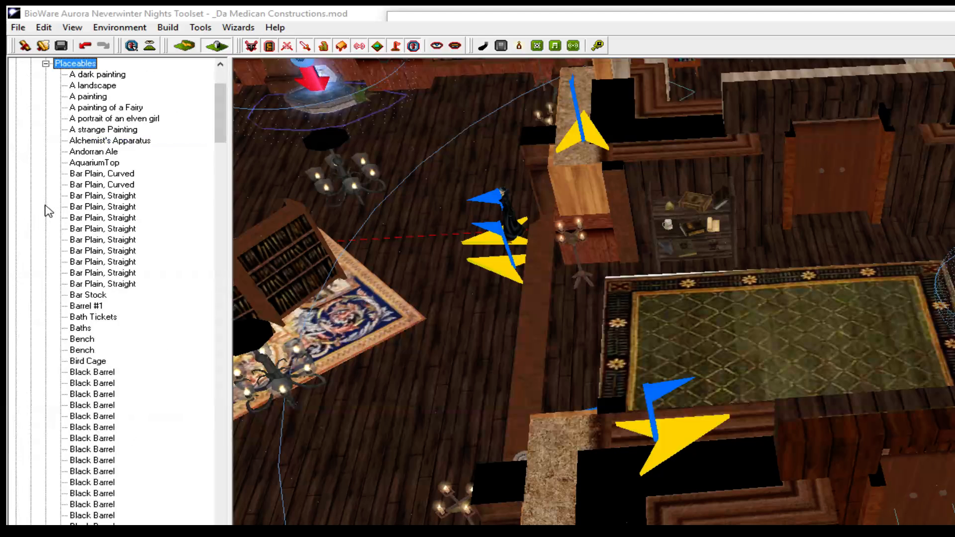
{"action": "left_click", "coordinate": [135, 175]}
{"action": "key", "text": "w"}
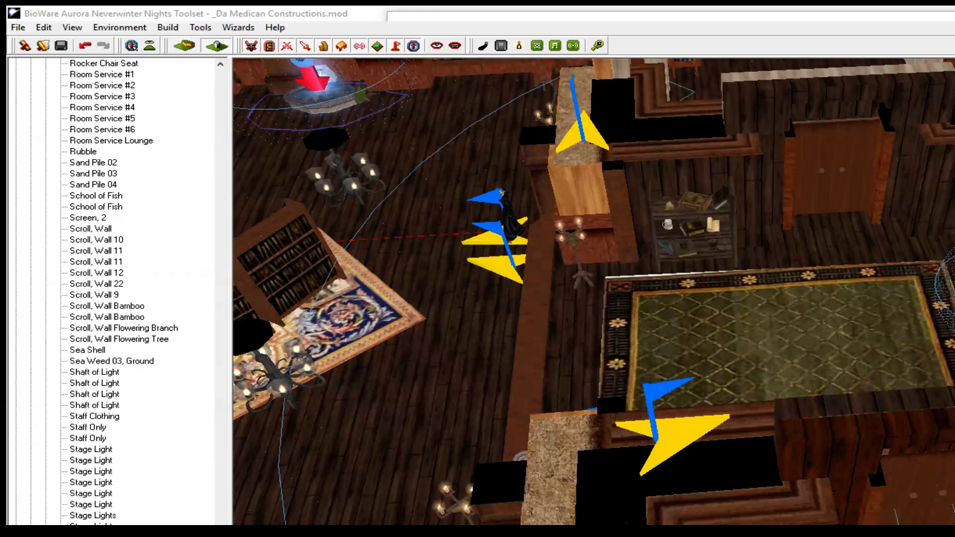
{"action": "scroll", "coordinate": [114, 293], "scroll_direction": "down", "scroll_amount": 8}
{"action": "scroll", "coordinate": [135, 517], "scroll_direction": "down", "scroll_amount": 1}
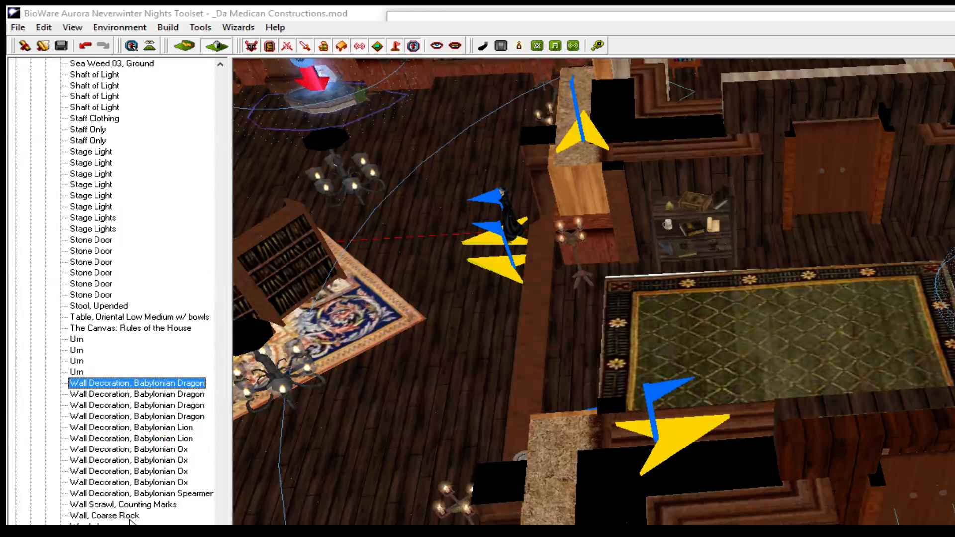
{"action": "left_click", "coordinate": [123, 504]}
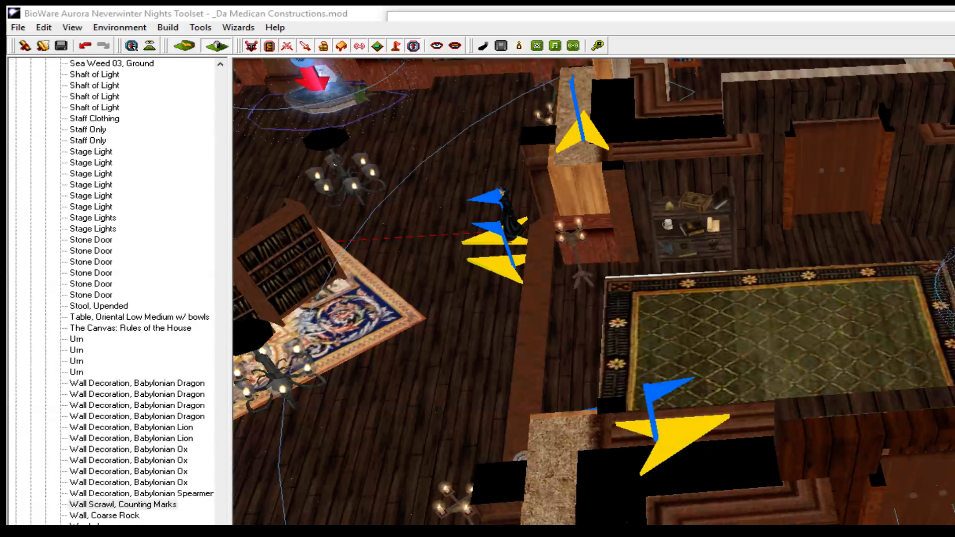
Step: Delete the Wall Scrawl, Counting Marks placeable and undo the deletion
{"action": "key", "text": "Delete"}
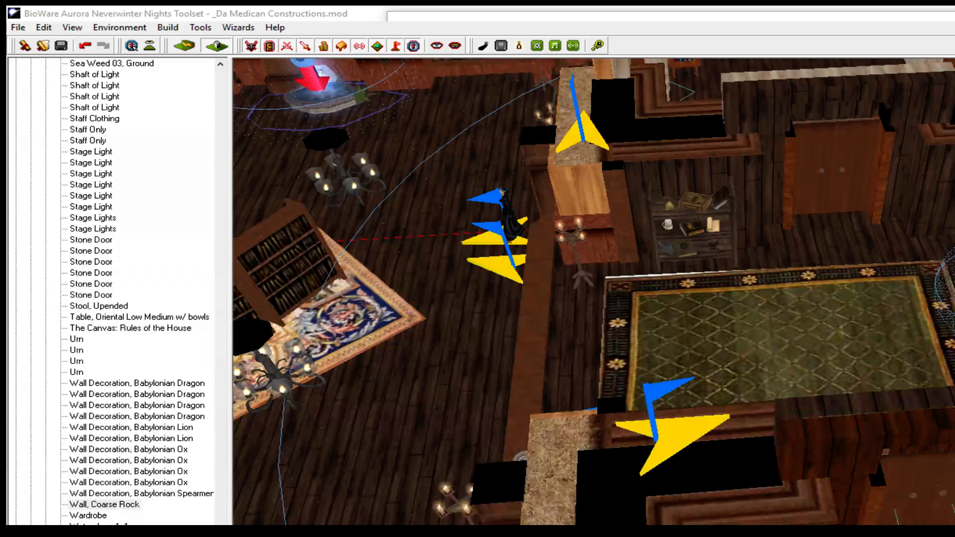
{"action": "key", "text": "ctrl+z"}
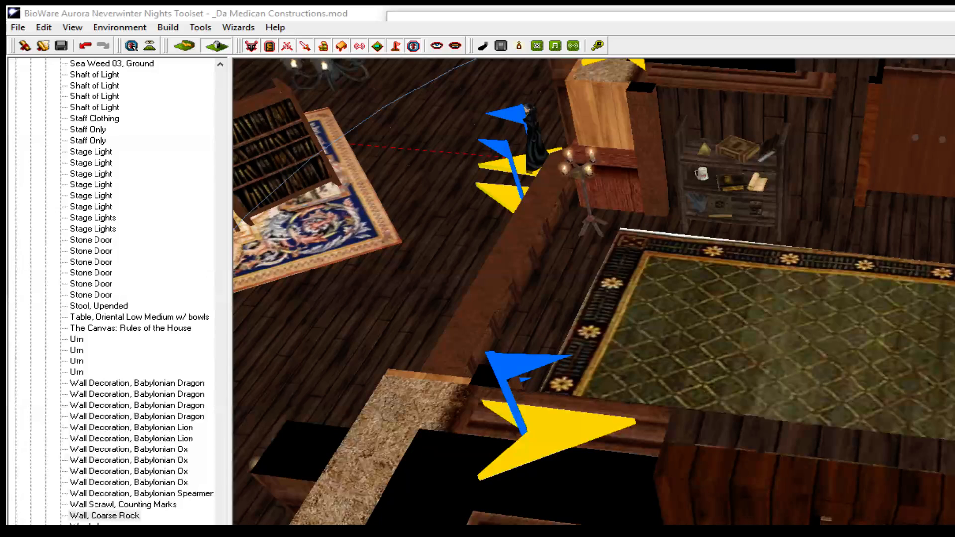
Step: Lower the counting marks on the dark wooden wall to Z -0,50 near the floor, and nudge them toward the wall
{"action": "left_click_drag", "start_coordinate": [594, 348], "coordinate": [667, 120], "text": "ctrl"}
{"action": "scroll", "coordinate": [594, 292], "scroll_direction": "up", "scroll_amount": 3}
{"action": "scroll", "coordinate": [594, 291], "scroll_direction": "up", "scroll_amount": 5}
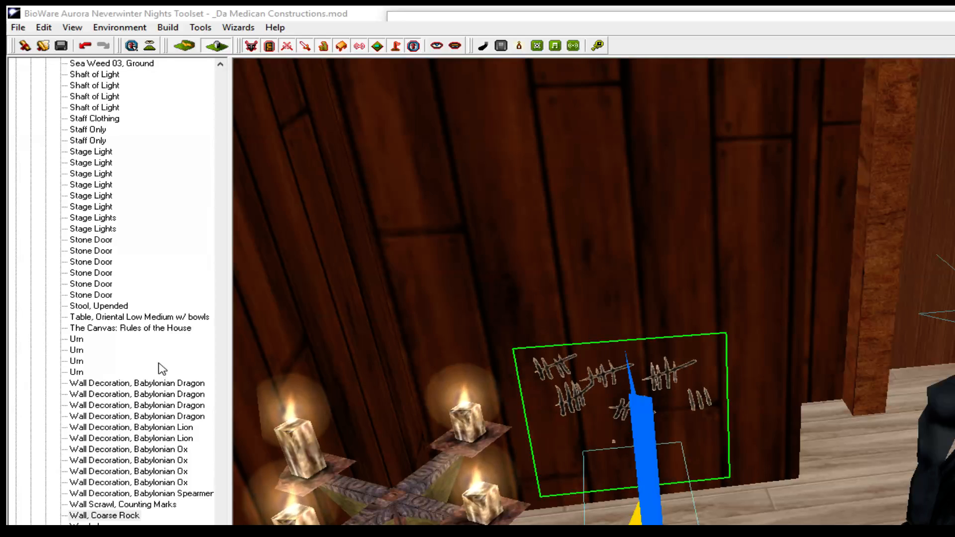
{"action": "left_click", "coordinate": [127, 505]}
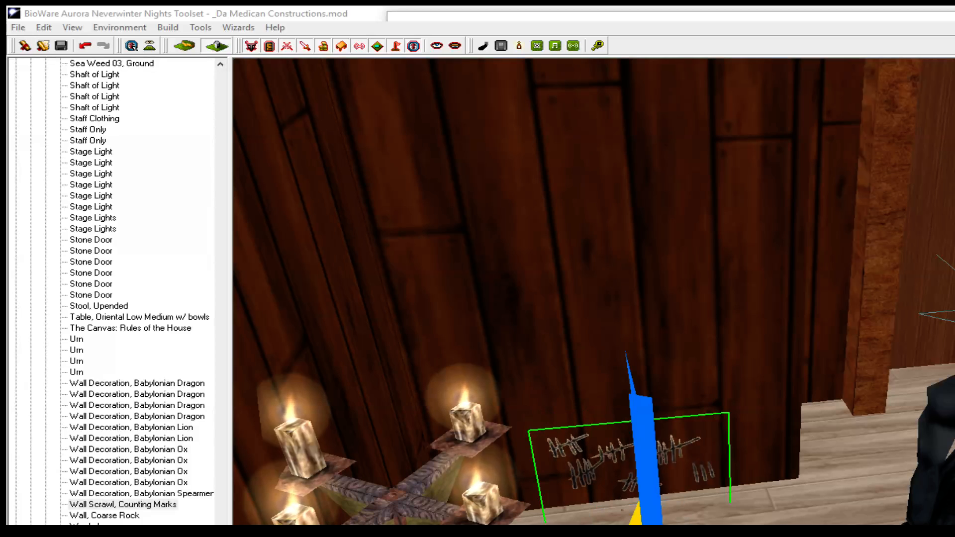
{"action": "middle_click_drag", "start_coordinate": [908, 363], "coordinate": [829, 372]}
{"action": "left_click", "coordinate": [612, 475]}
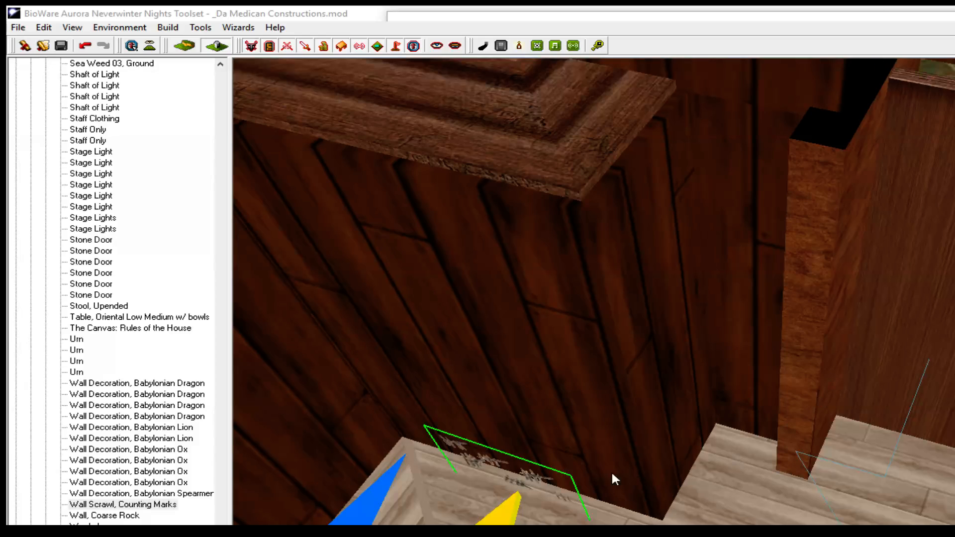
{"action": "left_click", "coordinate": [172, 505]}
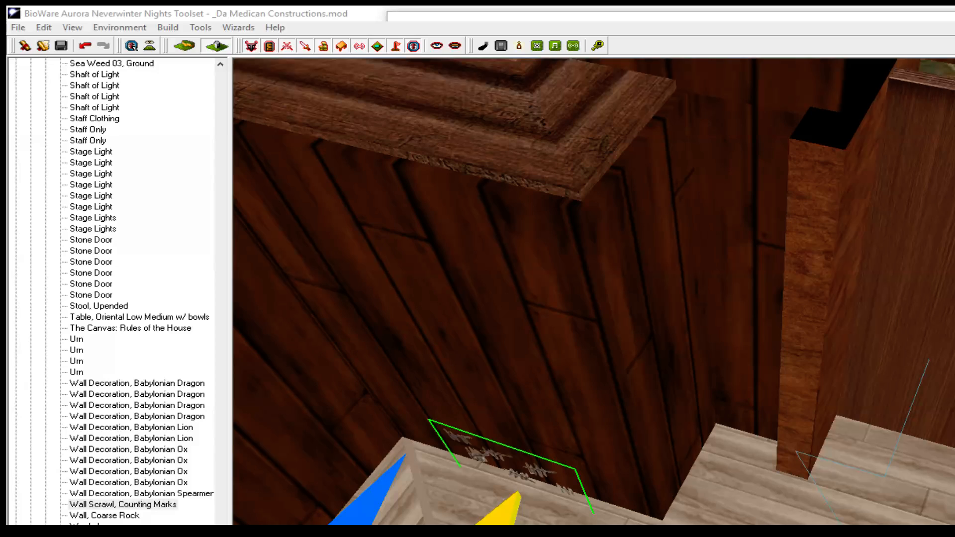
{"action": "key", "text": "Up"}
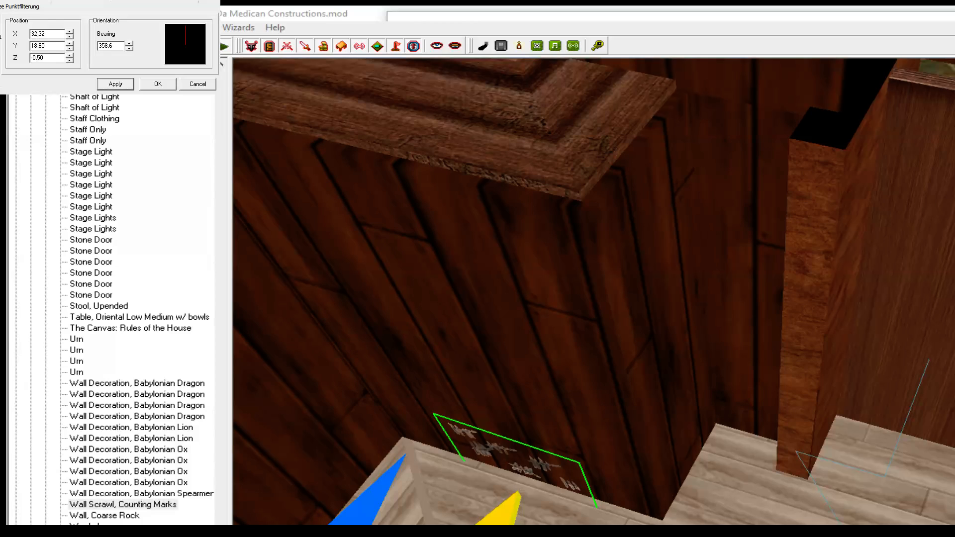
Step: Set the counting marks' Y position to 18,70 and their bearing to 0, applying each value
{"action": "left_click", "coordinate": [52, 45]}
{"action": "type", "text": ",70"}
{"action": "left_click", "coordinate": [113, 84]}
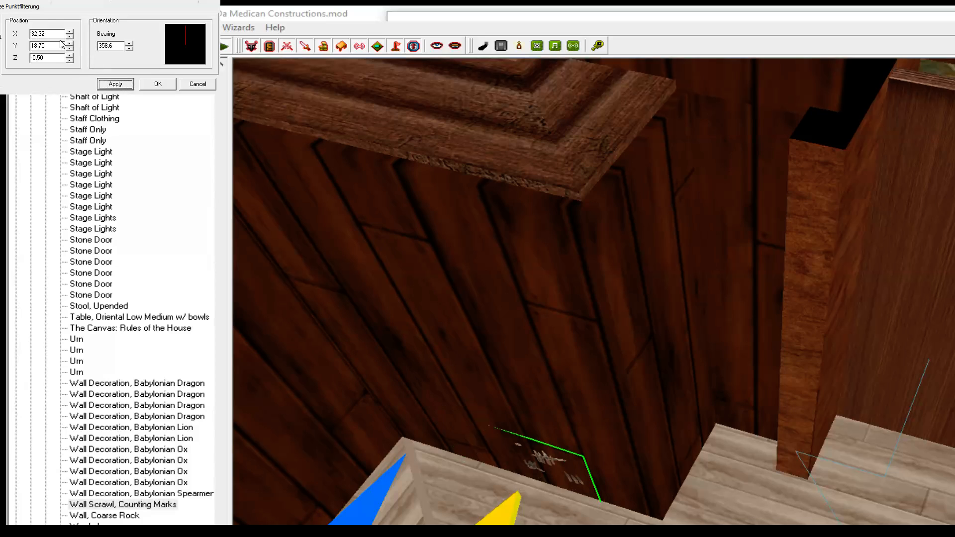
{"action": "left_click_drag", "start_coordinate": [118, 46], "coordinate": [96, 46]}
{"action": "type", "text": "0"}
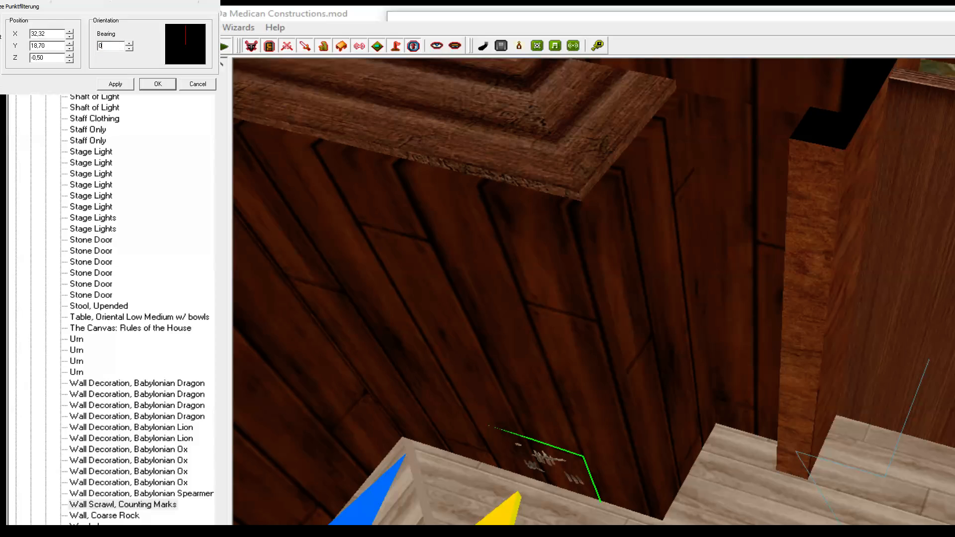
{"action": "left_click", "coordinate": [116, 84]}
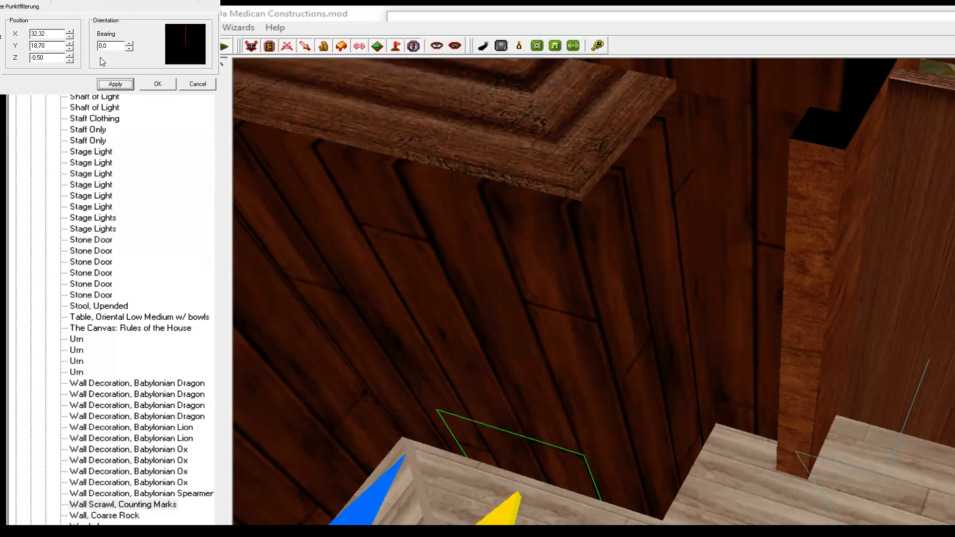
Step: Set the counting marks' bearing to 360 and their Y position to 18,65
{"action": "type", "text": "360"}
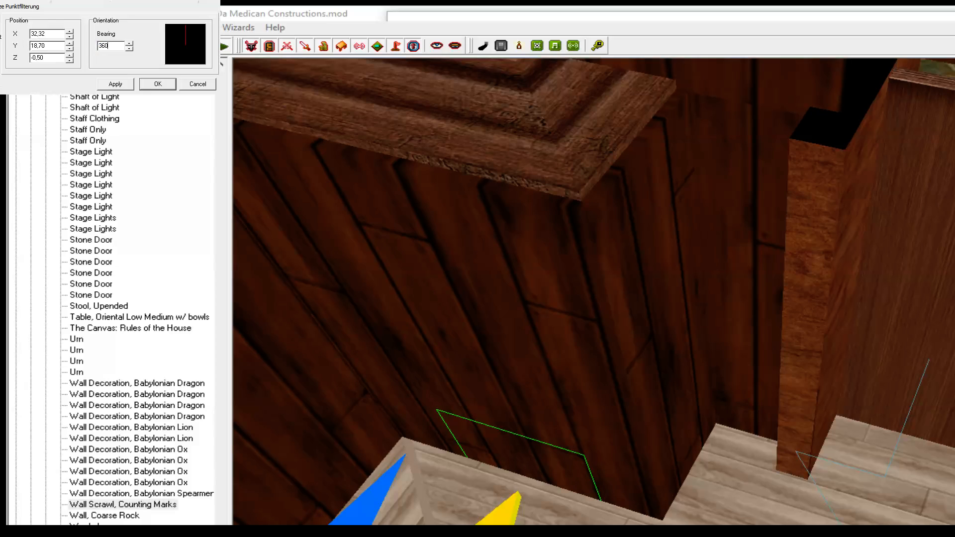
{"action": "key", "text": "Return"}
{"action": "left_click", "coordinate": [53, 46]}
{"action": "key", "text": "BackSpace"}
{"action": "key", "text": "BackSpace"}
{"action": "key", "text": "BackSpace"}
{"action": "type", "text": "65"}
{"action": "left_click", "coordinate": [115, 84]}
{"action": "left_click", "coordinate": [59, 46]}
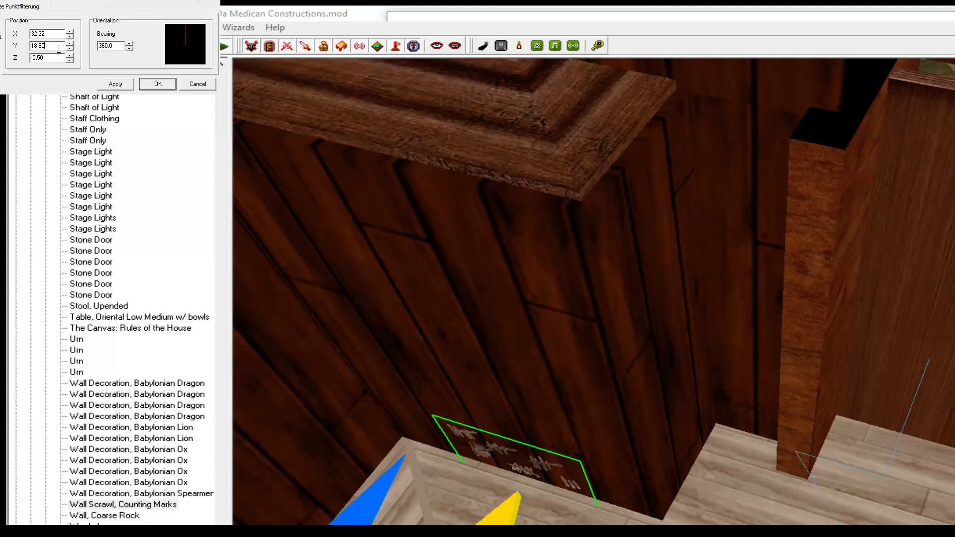
Step: Set the counting marks' Y position to 18,69 and check their placement on the wooden wall up close
{"action": "key", "text": "BackSpace"}
{"action": "type", "text": "9"}
{"action": "left_click", "coordinate": [121, 85]}
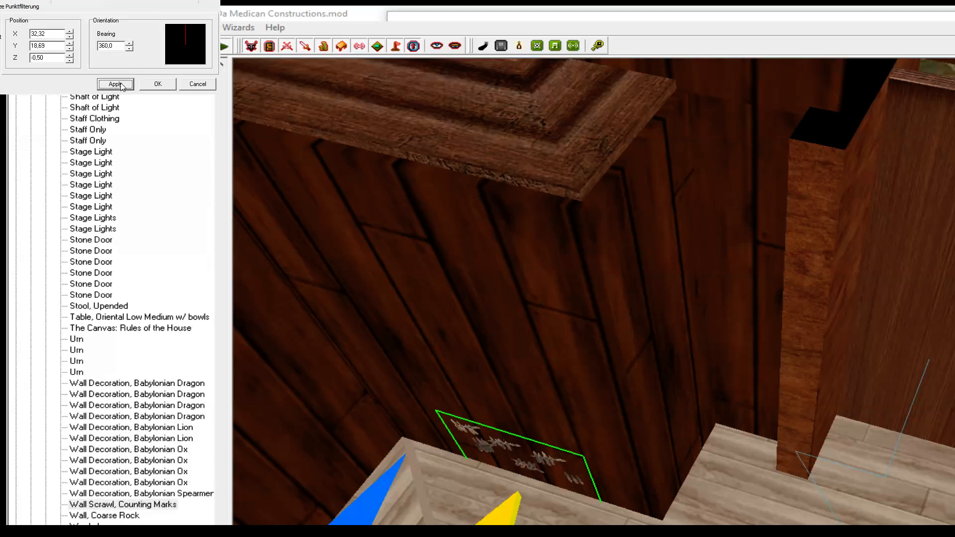
{"action": "left_click", "coordinate": [153, 81]}
{"action": "middle_click_drag", "start_coordinate": [725, 436], "coordinate": [691, 431]}
{"action": "scroll", "coordinate": [674, 434], "scroll_direction": "up", "scroll_amount": 3}
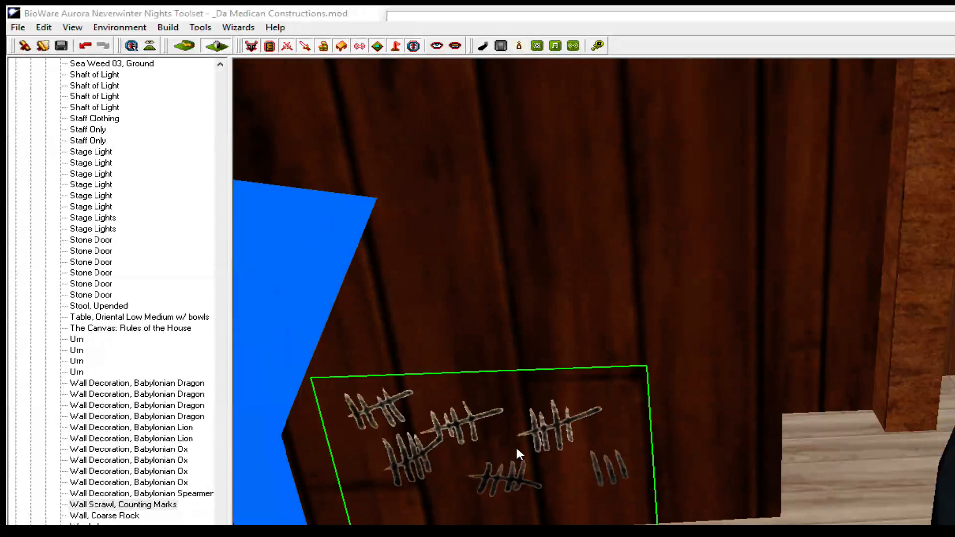
{"action": "scroll", "coordinate": [529, 435], "scroll_direction": "down", "scroll_amount": 5}
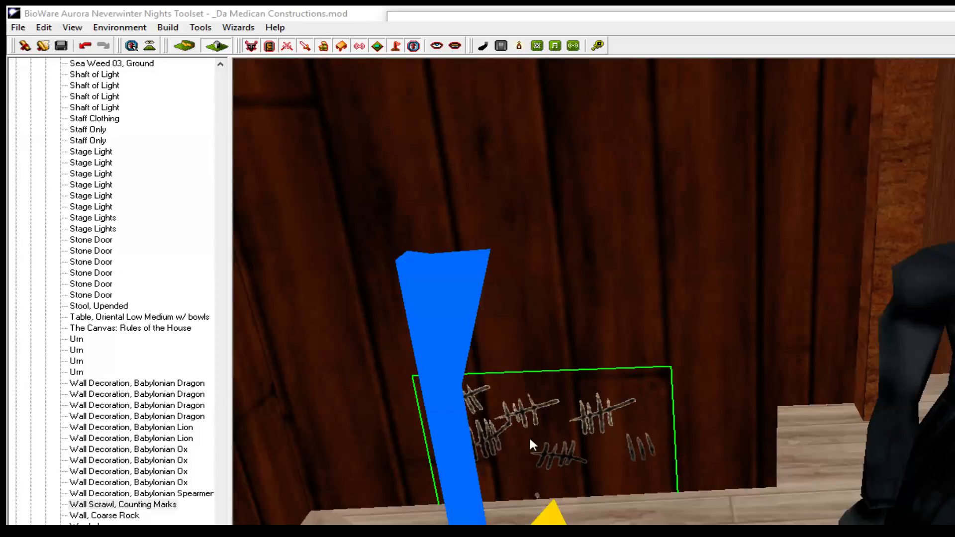
{"action": "middle_click_drag", "start_coordinate": [529, 436], "coordinate": [587, 429]}
{"action": "scroll", "coordinate": [520, 488], "scroll_direction": "down", "scroll_amount": 1}
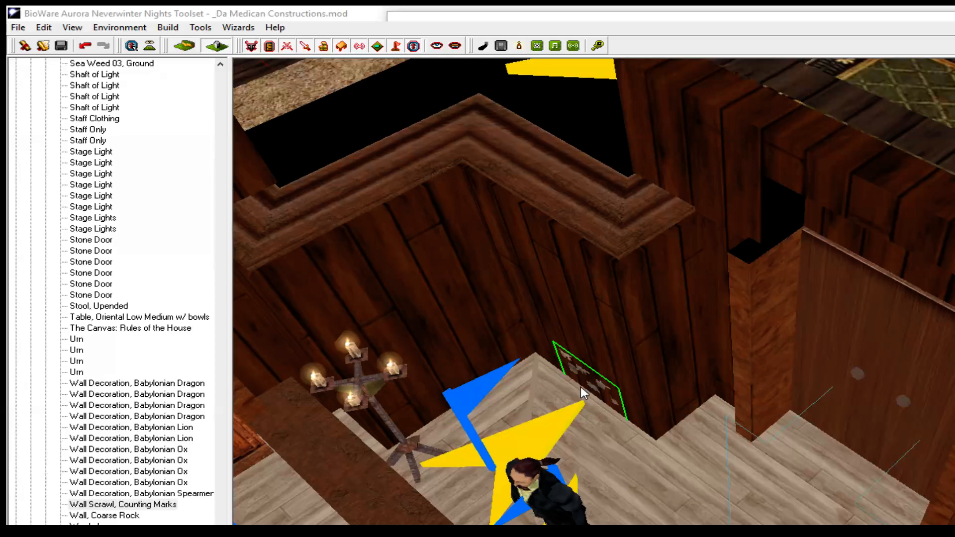
Step: Rotate the counting marks and move them onto the adjacent wooden wall beside the standing candelabra
{"action": "left_click_drag", "start_coordinate": [505, 398], "coordinate": [497, 424]}
{"action": "right_click_drag", "start_coordinate": [498, 424], "coordinate": [560, 267]}
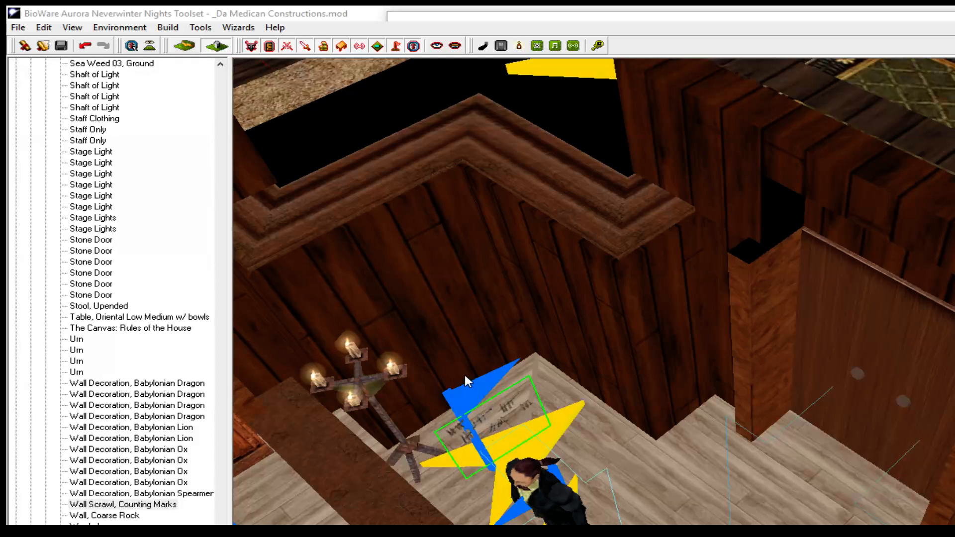
{"action": "left_click_drag", "start_coordinate": [458, 367], "coordinate": [453, 323]}
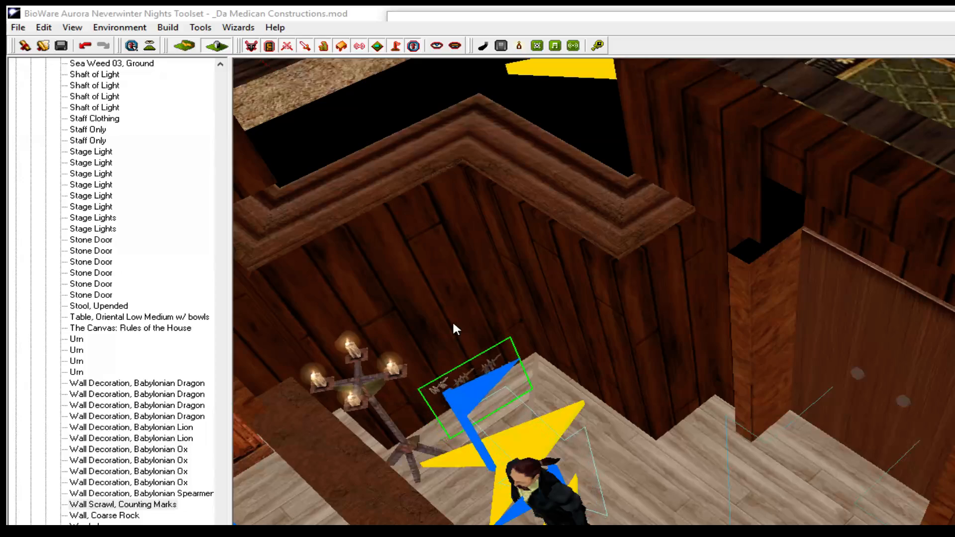
{"action": "middle_click_drag", "start_coordinate": [453, 323], "coordinate": [464, 364]}
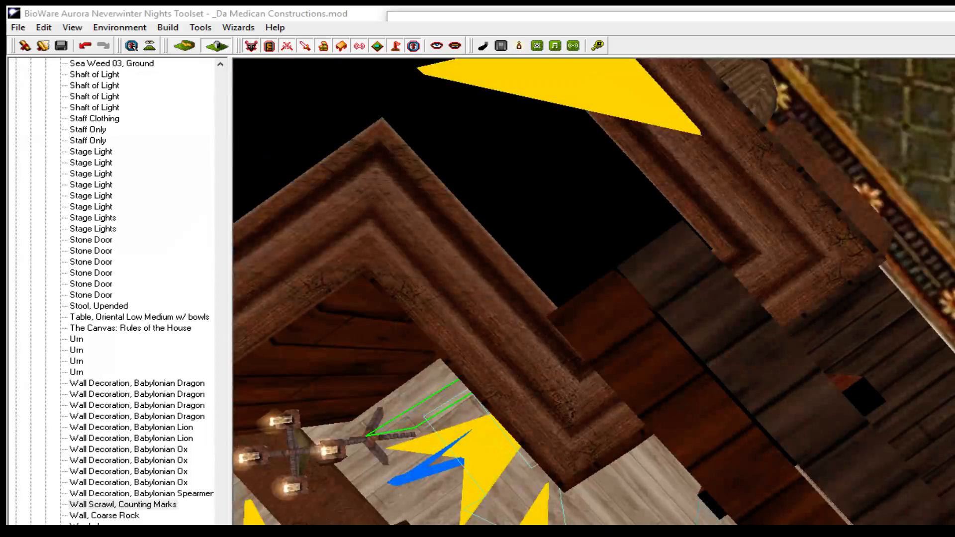
{"action": "left_click_drag", "start_coordinate": [465, 364], "coordinate": [812, 497], "text": "ctrl"}
{"action": "scroll", "coordinate": [795, 478], "scroll_direction": "up", "scroll_amount": 2}
{"action": "middle_click_drag", "start_coordinate": [794, 479], "coordinate": [792, 454]}
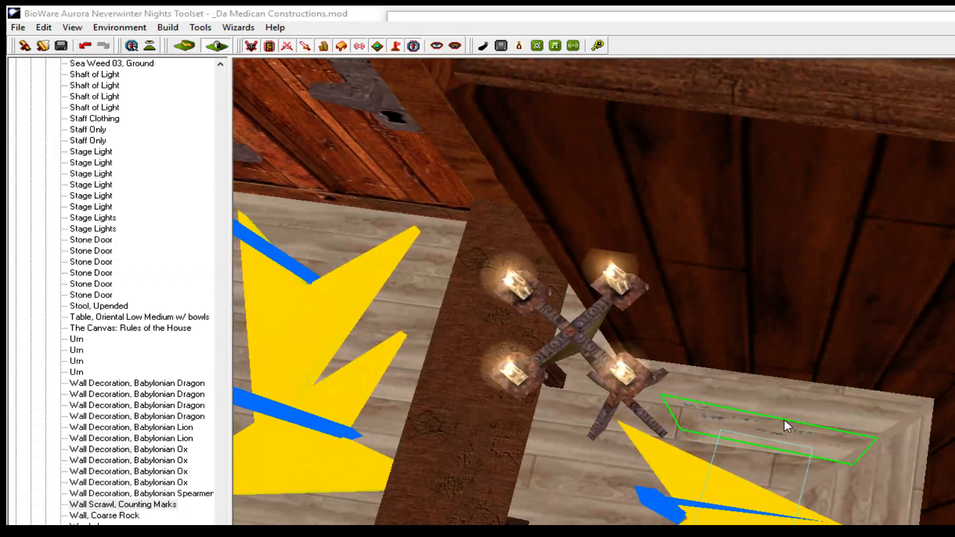
{"action": "left_click_drag", "start_coordinate": [786, 362], "coordinate": [790, 337]}
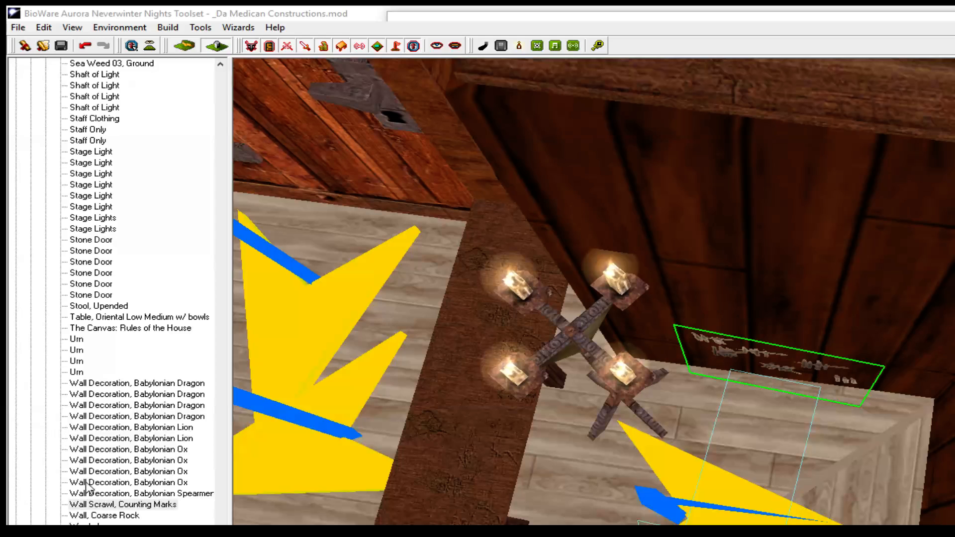
Step: Set the counting marks' bearing to exactly 90 so they line up with the wall by the candelabra
{"action": "left_click", "coordinate": [100, 504]}
{"action": "left_click", "coordinate": [120, 522]}
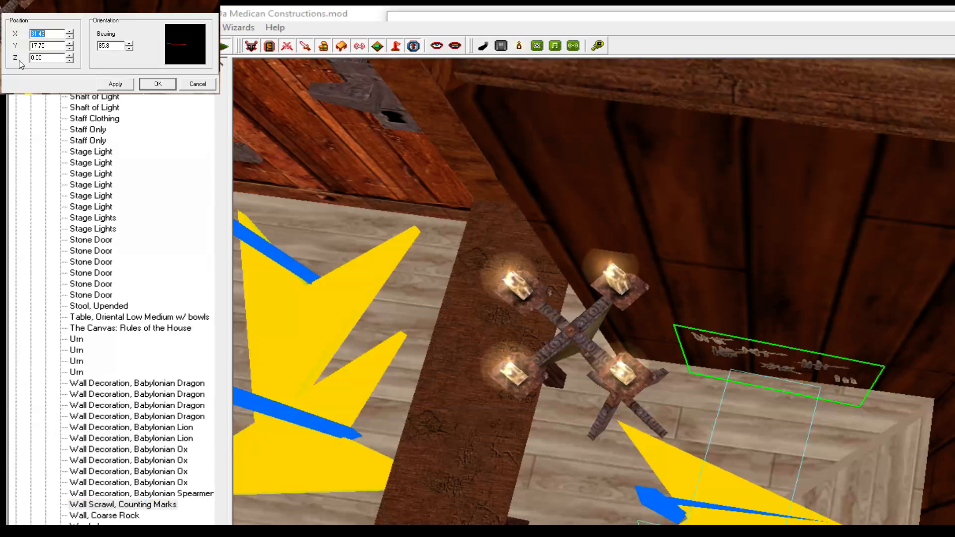
{"action": "left_click", "coordinate": [122, 44]}
{"action": "double_click", "coordinate": [122, 45]}
{"action": "type", "text": "90"}
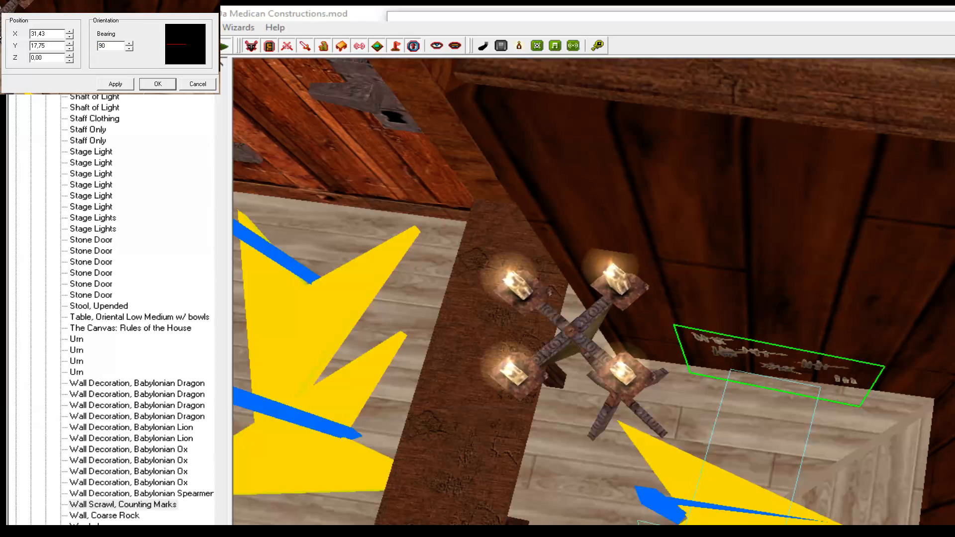
{"action": "left_click", "coordinate": [112, 85]}
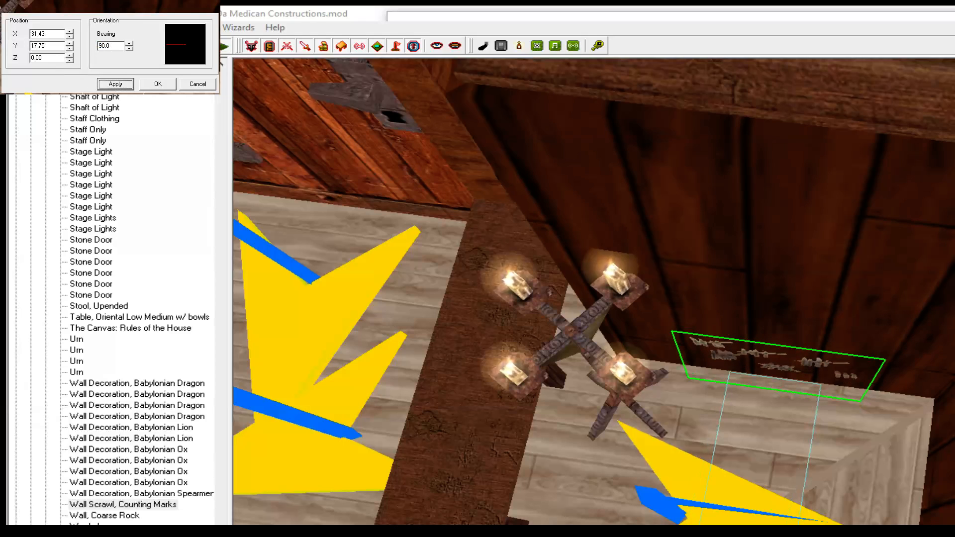
{"action": "left_click", "coordinate": [158, 83]}
Step: Bring the counting marks out from the wall by setting their X position to 31,4 and then 31,35
{"action": "scroll", "coordinate": [777, 518], "scroll_direction": "up", "scroll_amount": 5}
{"action": "mouse_move", "coordinate": [778, 518]}
{"action": "middle_mouse_down"}
{"action": "mouse_move", "coordinate": [750, 516]}
{"action": "mouse_move", "coordinate": [780, 516]}
{"action": "middle_mouse_up"}
{"action": "scroll", "coordinate": [776, 517], "scroll_direction": "up", "scroll_amount": 1}
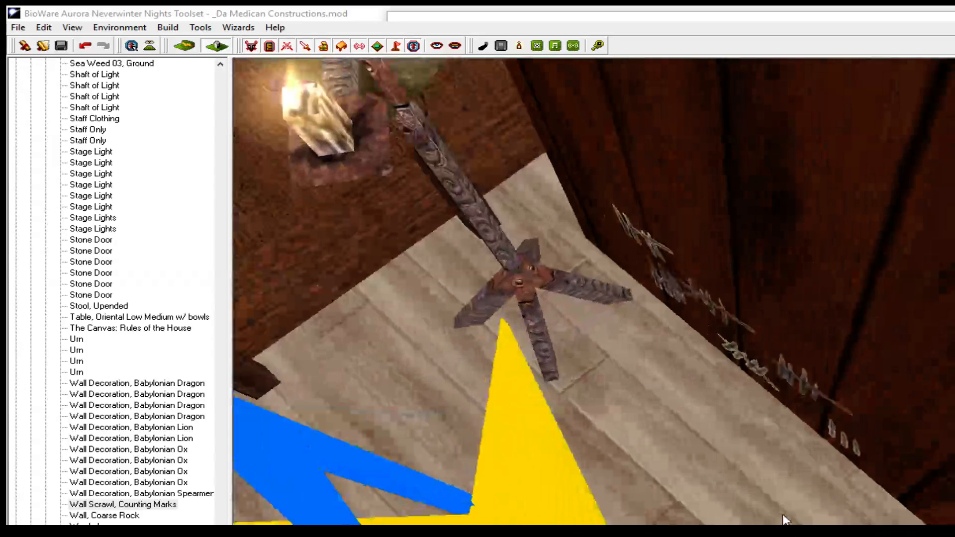
{"action": "right_click", "coordinate": [114, 501]}
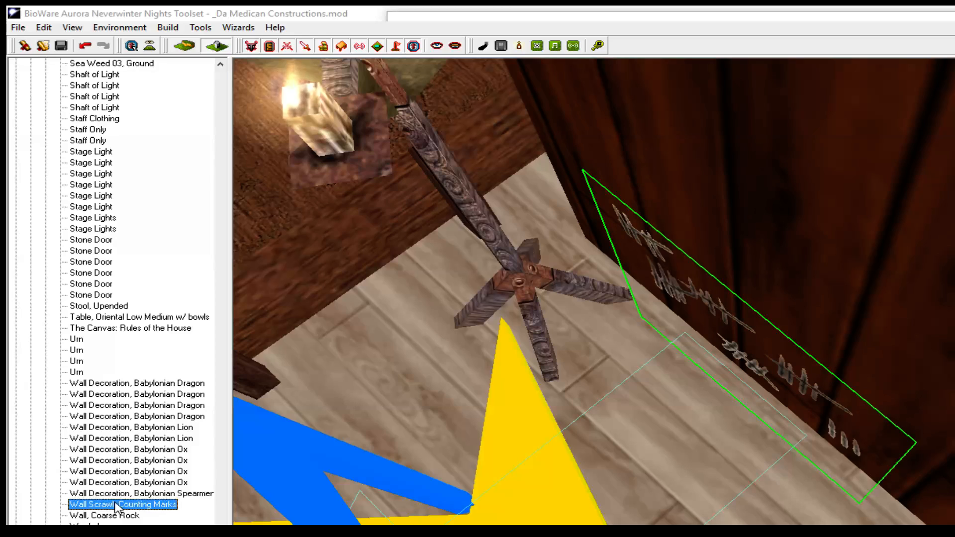
{"action": "left_click", "coordinate": [157, 521]}
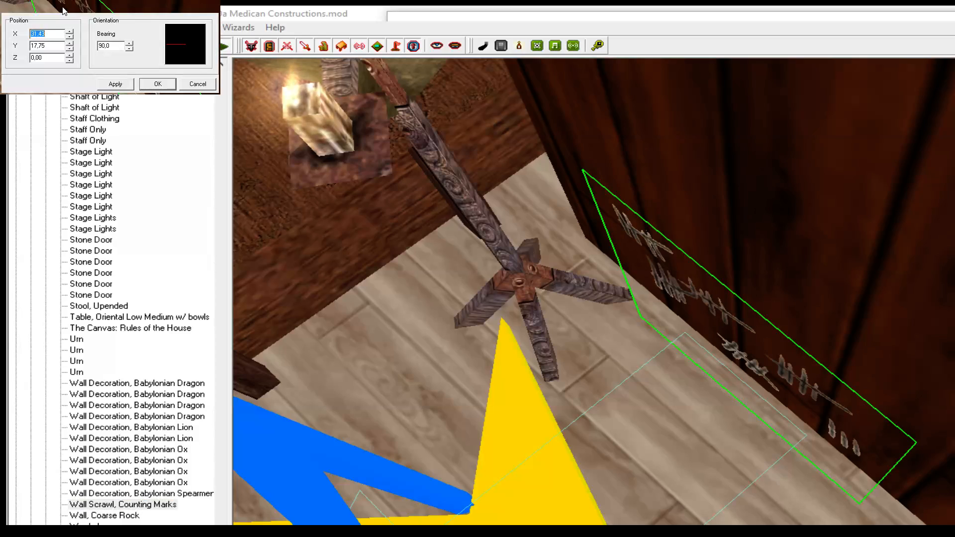
{"action": "left_click", "coordinate": [59, 34]}
{"action": "key", "text": "BackSpace"}
{"action": "type", "text": "0"}
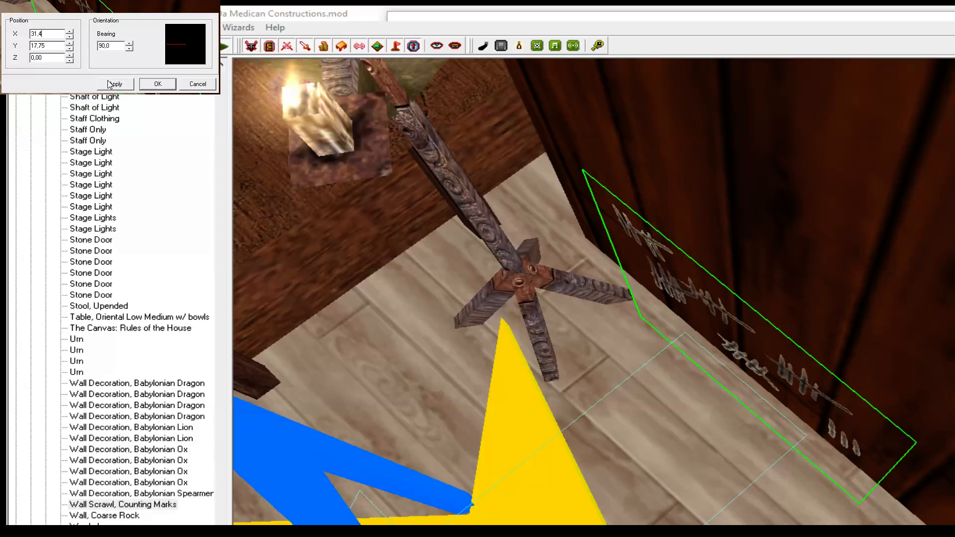
{"action": "left_click", "coordinate": [114, 83]}
{"action": "left_click", "coordinate": [58, 34]}
{"action": "key", "text": "BackSpace"}
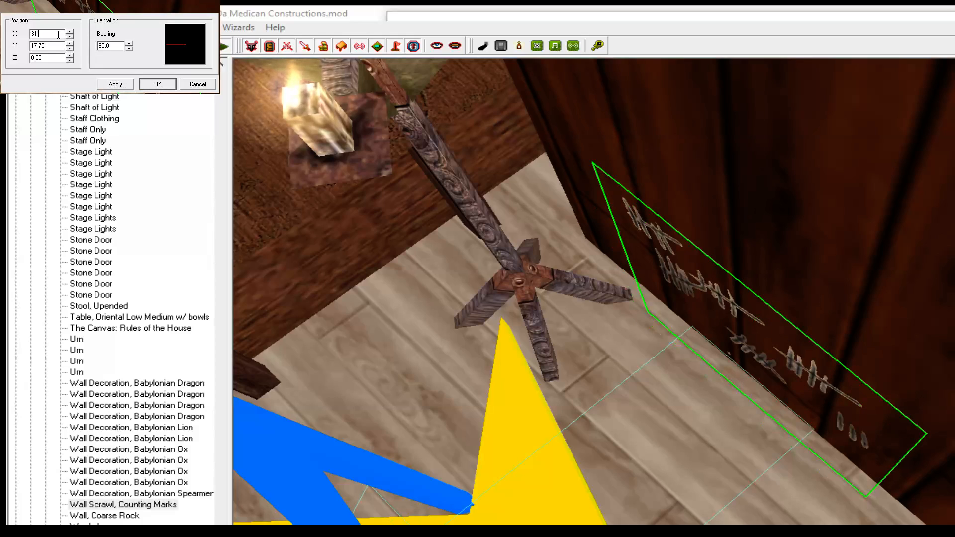
{"action": "type", "text": "35"}
{"action": "left_click", "coordinate": [115, 83]}
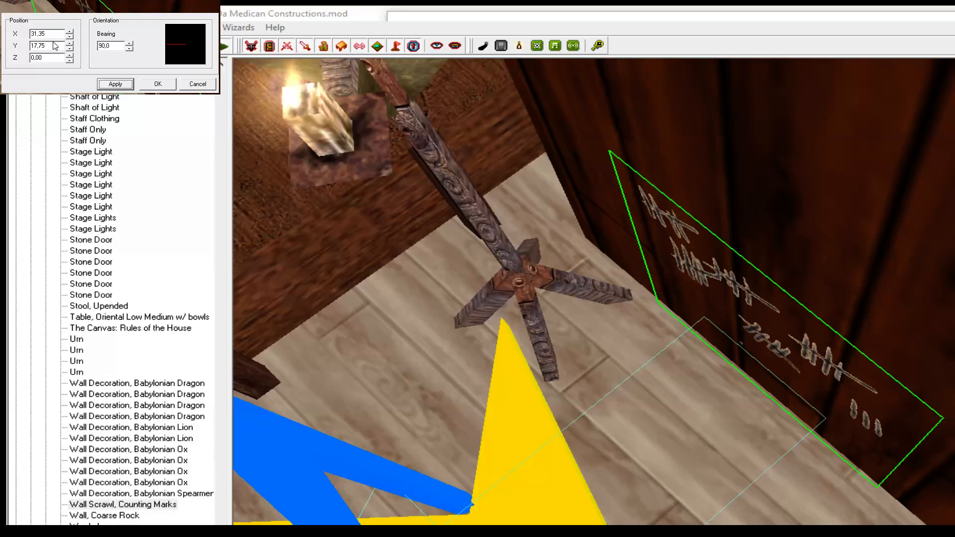
Step: Try X position 31,30 for the counting marks, then settle on 31,31, applying each value
{"action": "left_click", "coordinate": [57, 34]}
{"action": "key", "text": "BackSpace"}
{"action": "type", "text": "0"}
{"action": "left_click", "coordinate": [125, 86]}
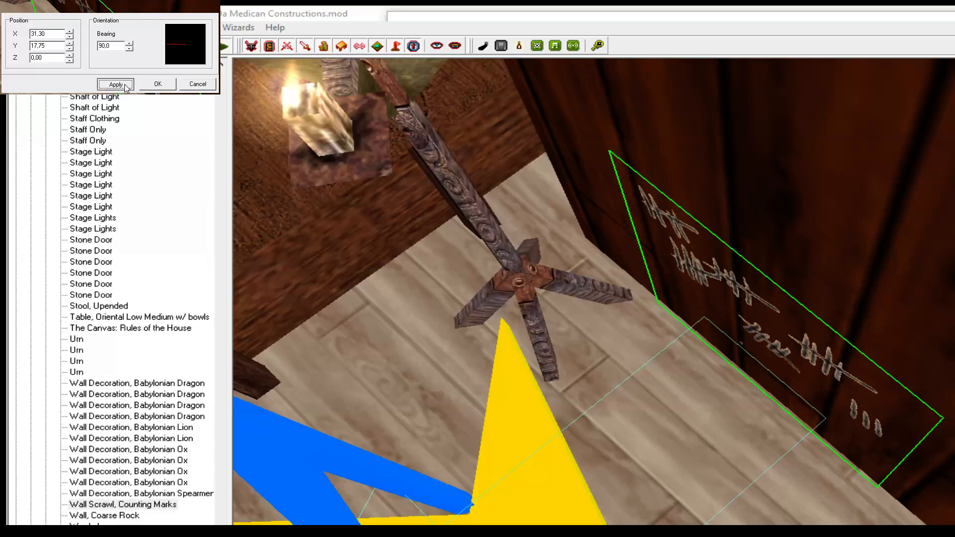
{"action": "left_click", "coordinate": [51, 34]}
{"action": "type", "text": "1"}
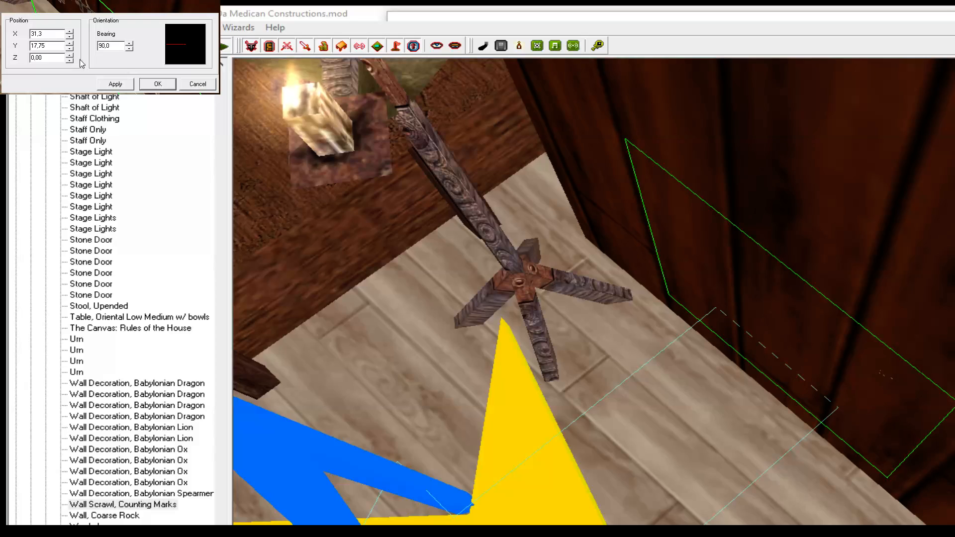
{"action": "left_click", "coordinate": [117, 83]}
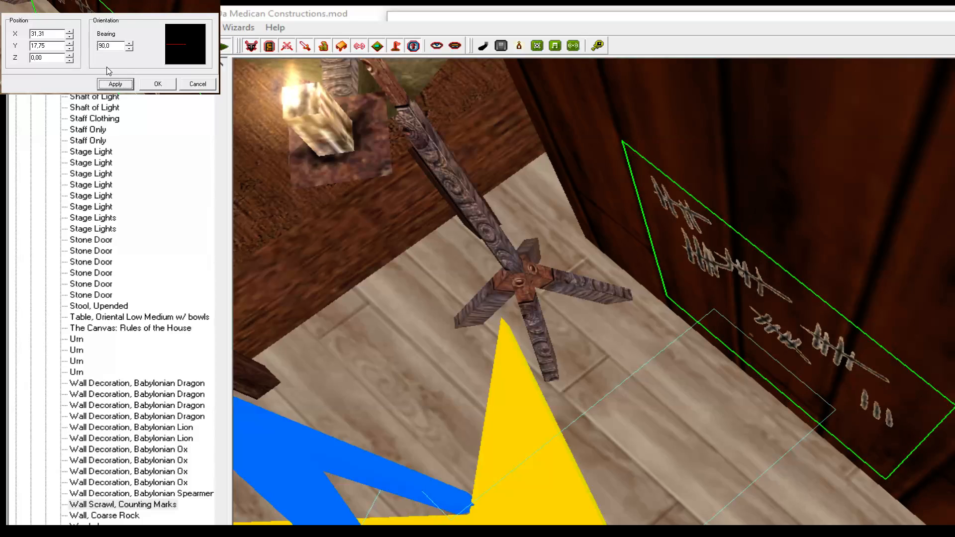
Step: Lower the counting marks to Z -0,50 and accept the new position
{"action": "double_click", "coordinate": [52, 58]}
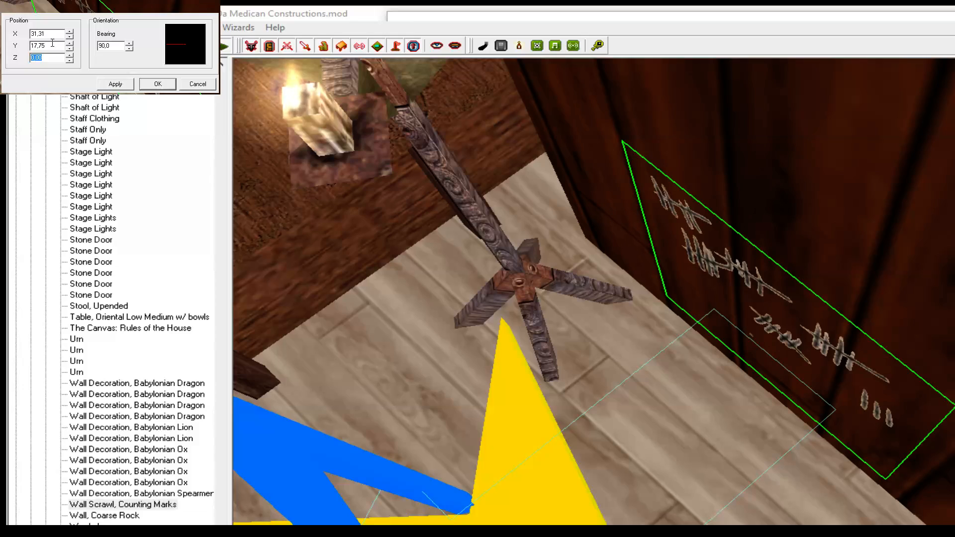
{"action": "type", "text": "15"}
{"action": "left_click", "coordinate": [115, 84]}
{"action": "left_click", "coordinate": [157, 84]}
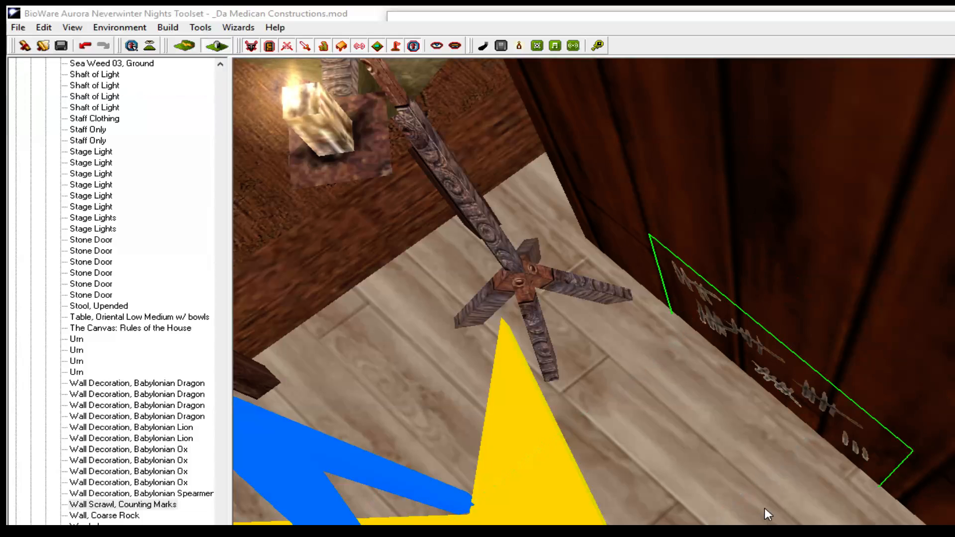
Step: Lower the counting marks to Z -0,70, then raise them slightly to Z -0,65 so the lowest marks clear the floor
{"action": "scroll", "coordinate": [769, 507], "scroll_direction": "up", "scroll_amount": 5}
{"action": "middle_click_drag", "start_coordinate": [777, 502], "coordinate": [708, 448]}
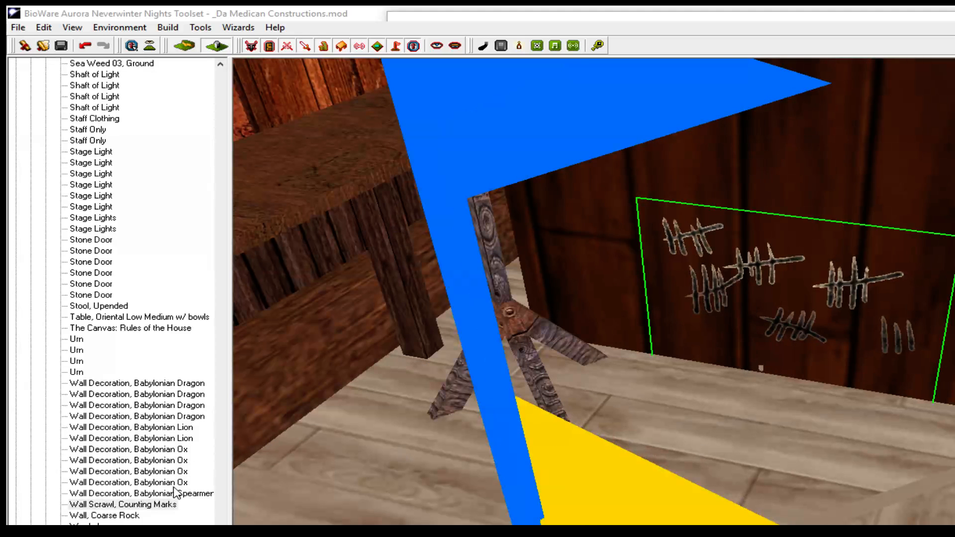
{"action": "left_click", "coordinate": [143, 504]}
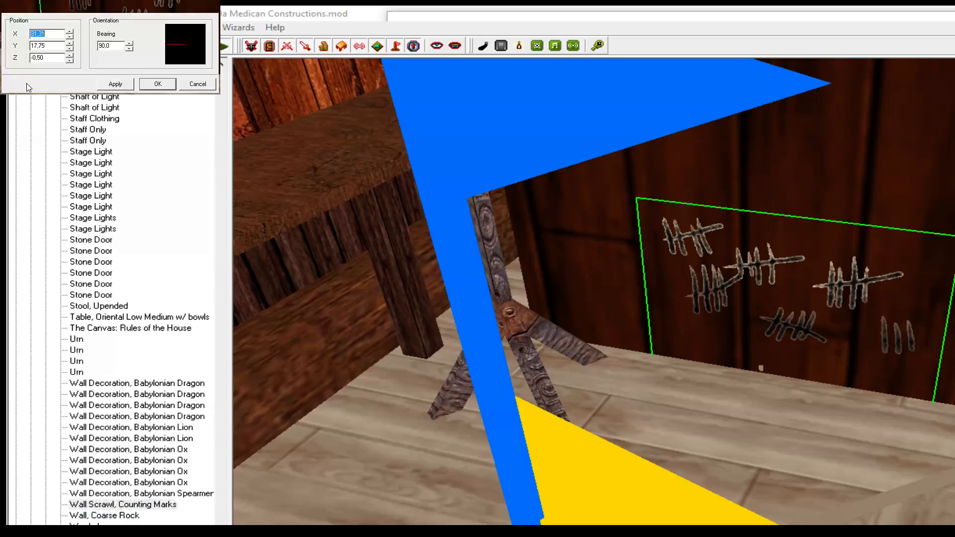
{"action": "left_click", "coordinate": [47, 58]}
{"action": "key", "text": "BackSpace"}
{"action": "key", "text": "BackSpace"}
{"action": "type", "text": "70"}
{"action": "left_click", "coordinate": [108, 84]}
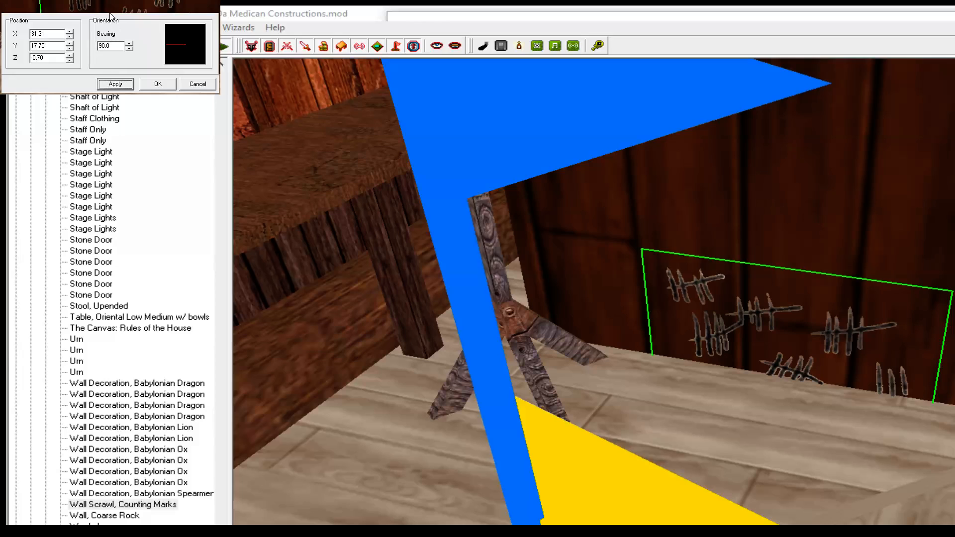
{"action": "left_click", "coordinate": [50, 58]}
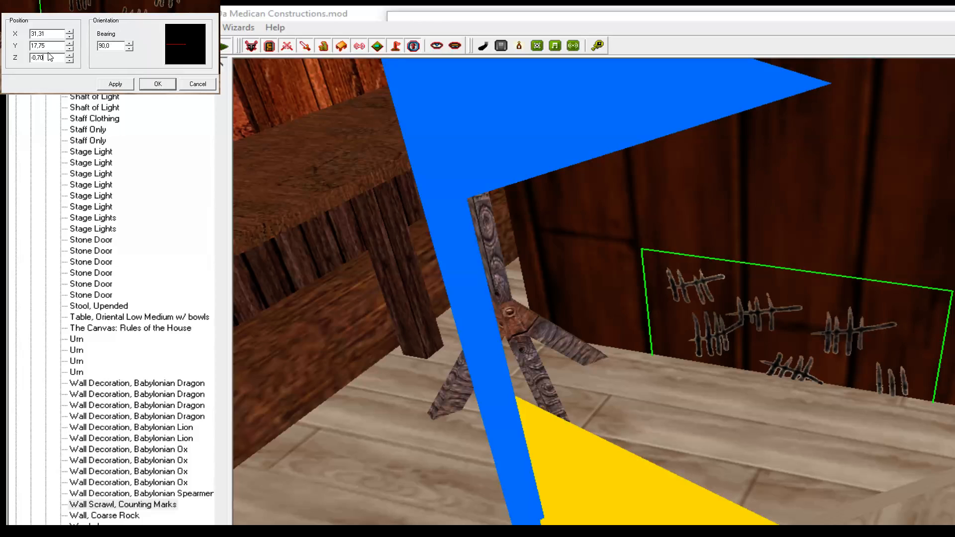
{"action": "type", "text": "65"}
{"action": "left_click", "coordinate": [111, 85]}
{"action": "left_click", "coordinate": [160, 85]}
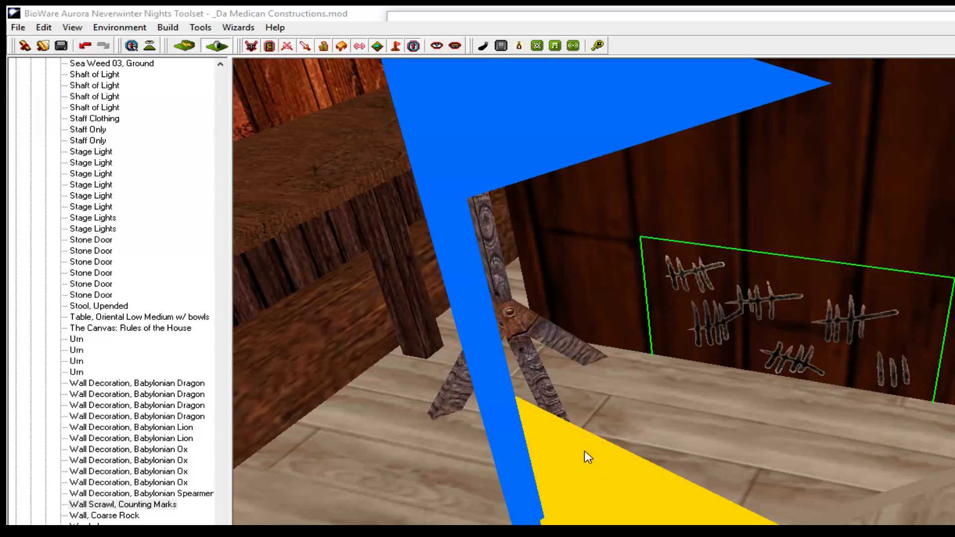
Step: Examine the counting marks from across the basement room and look through the area's remaining placeables and triggers
{"action": "scroll", "coordinate": [584, 445], "scroll_direction": "down", "scroll_amount": 5}
{"action": "middle_click_drag", "start_coordinate": [586, 431], "coordinate": [717, 406]}
{"action": "scroll", "coordinate": [768, 372], "scroll_direction": "down", "scroll_amount": 5}
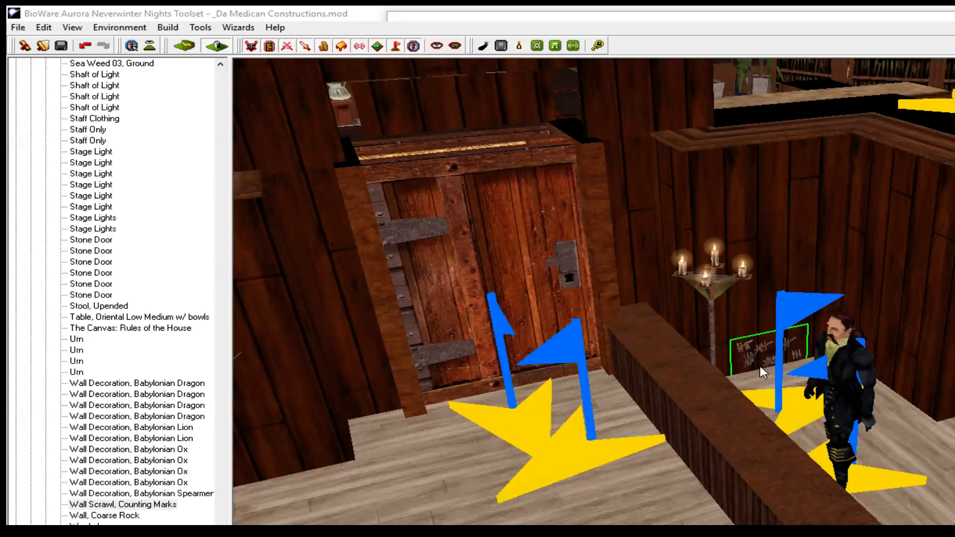
{"action": "scroll", "coordinate": [788, 453], "scroll_direction": "down", "scroll_amount": 3}
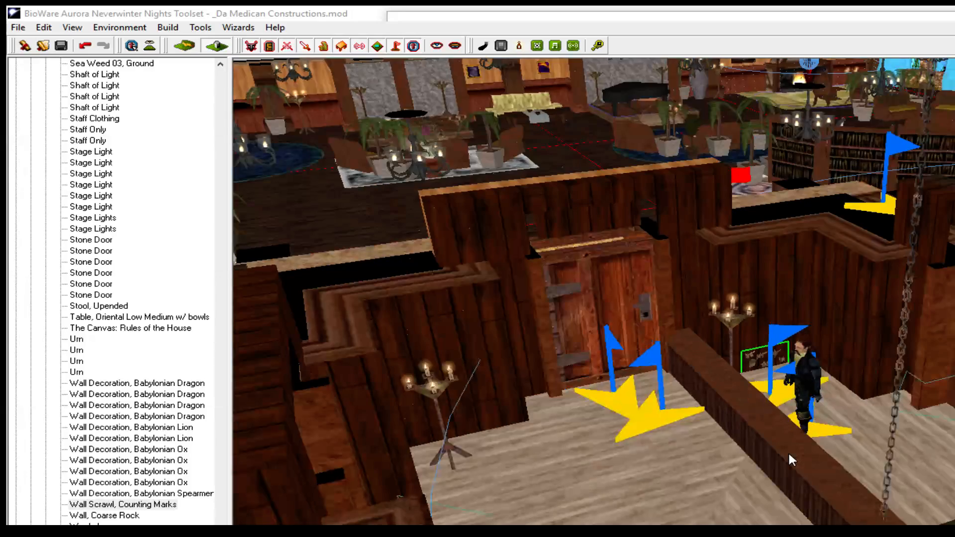
{"action": "middle_click_drag", "start_coordinate": [789, 452], "coordinate": [812, 464]}
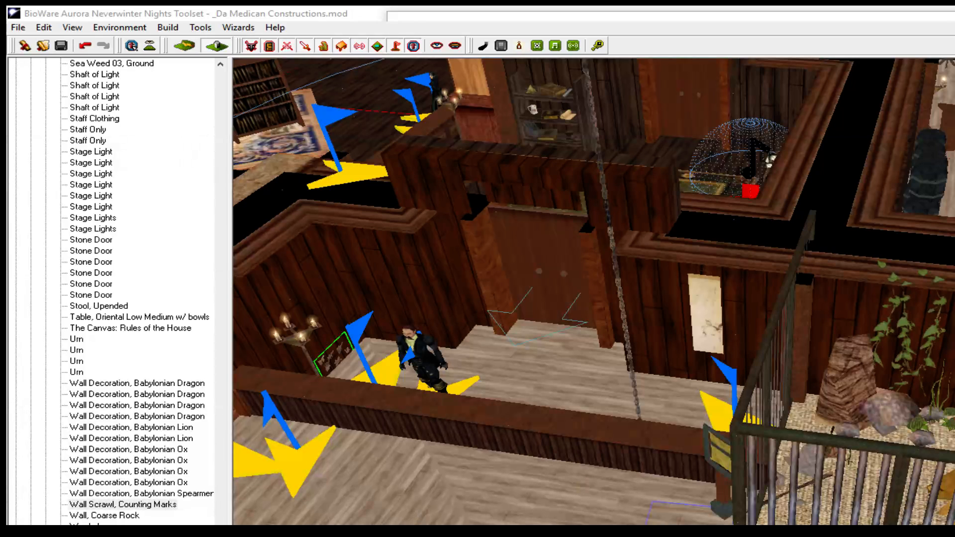
{"action": "scroll", "coordinate": [115, 290], "scroll_direction": "down", "scroll_amount": 6}
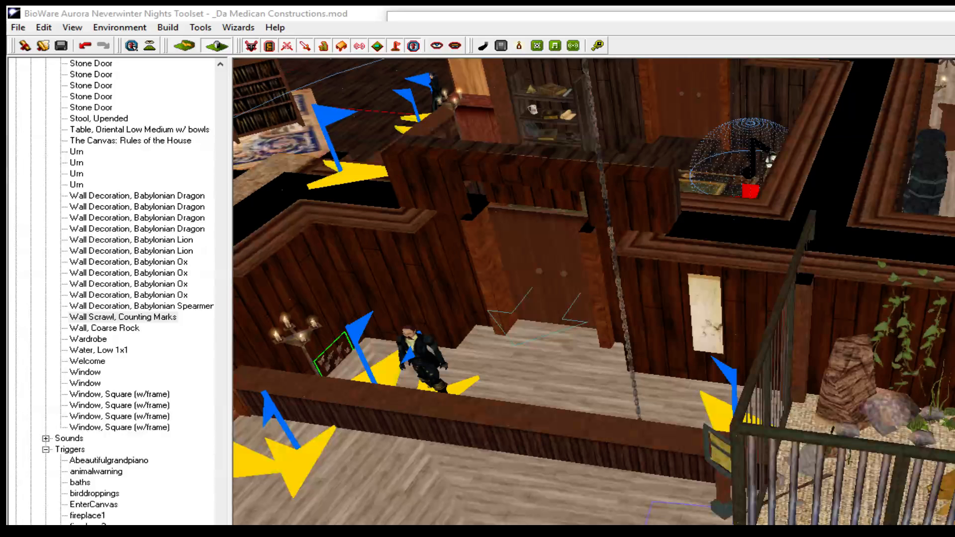
{"action": "scroll", "coordinate": [114, 291], "scroll_direction": "down", "scroll_amount": 12}
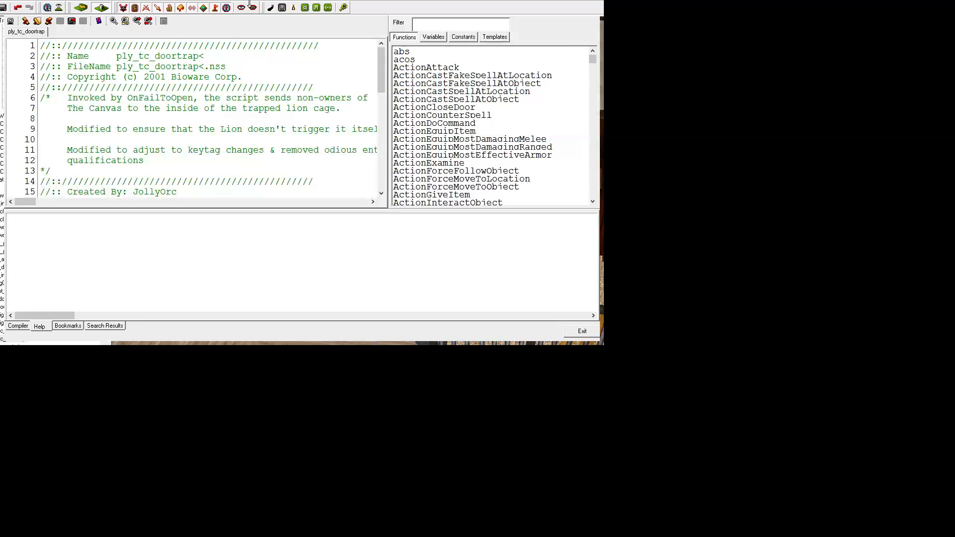
Step: Enlarge the script editor and read the ply_tc_doortrap script through to the end of its main function
{"action": "double_click", "coordinate": [248, 6]}
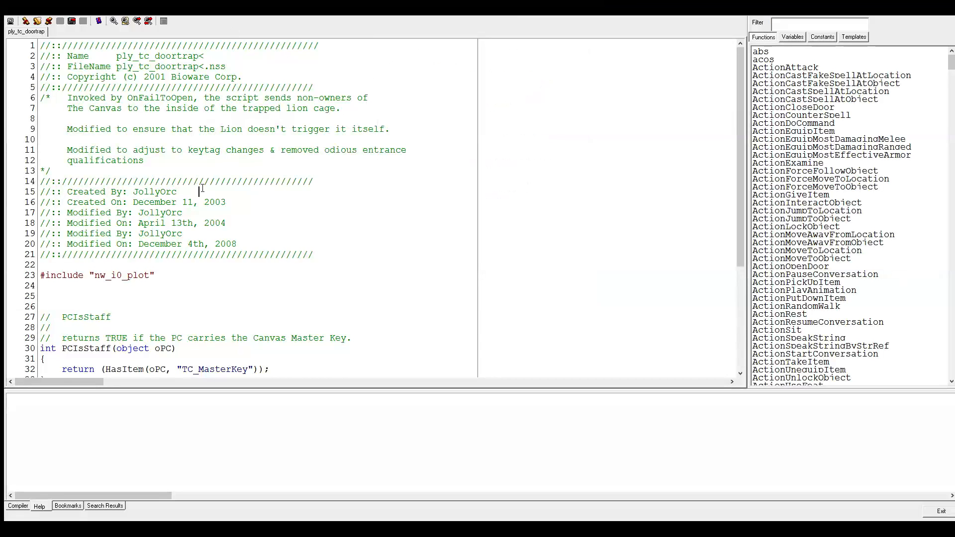
{"action": "scroll", "coordinate": [204, 197], "scroll_direction": "down", "scroll_amount": 7}
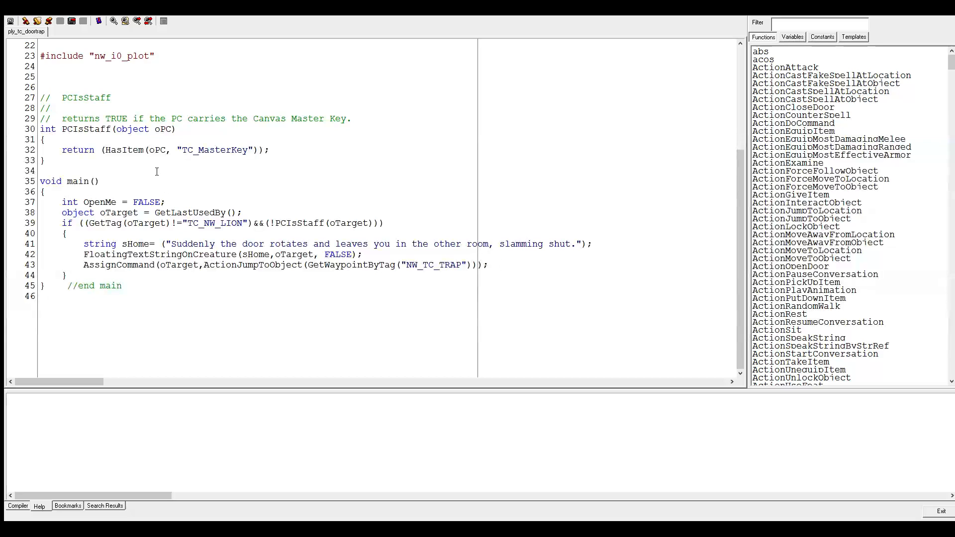
Step: Insert the function header void countIntruder(oDoorman) between PCIsStaff and main in the ply_tc_doortrap script
{"action": "key", "text": "Home"}
{"action": "key", "text": "Return"}
{"action": "key", "text": "Return"}
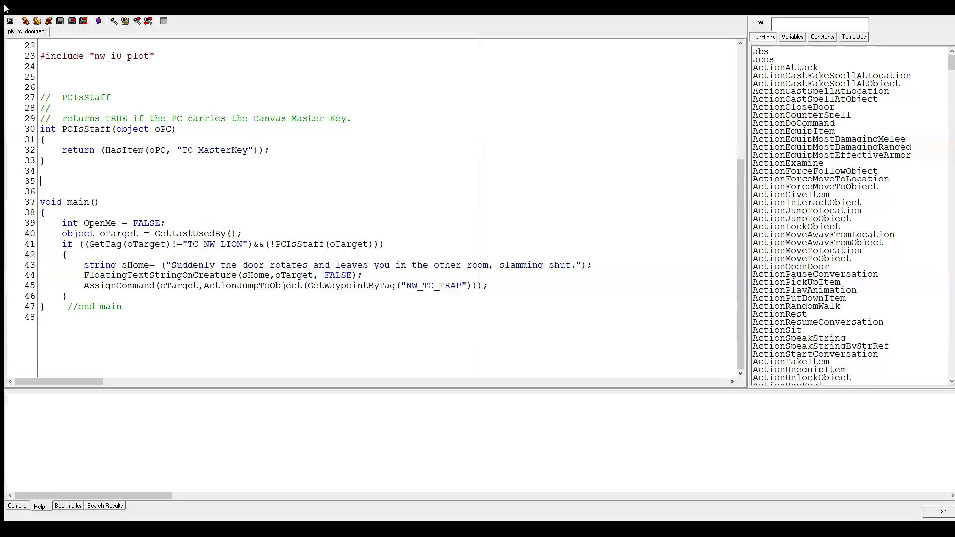
{"action": "type", "text": "void countIntrdu"}
{"action": "key", "text": "BackSpace"}
{"action": "type", "text": "dure"}
{"action": "key", "text": "BackSpace"}
{"action": "key", "text": "BackSpace"}
{"action": "key", "text": "BackSpace"}
{"action": "key", "text": "BackSpace"}
{"action": "type", "text": "uder"}
{"action": "key", "text": "Home"}
{"action": "key", "text": "shift+Right"}
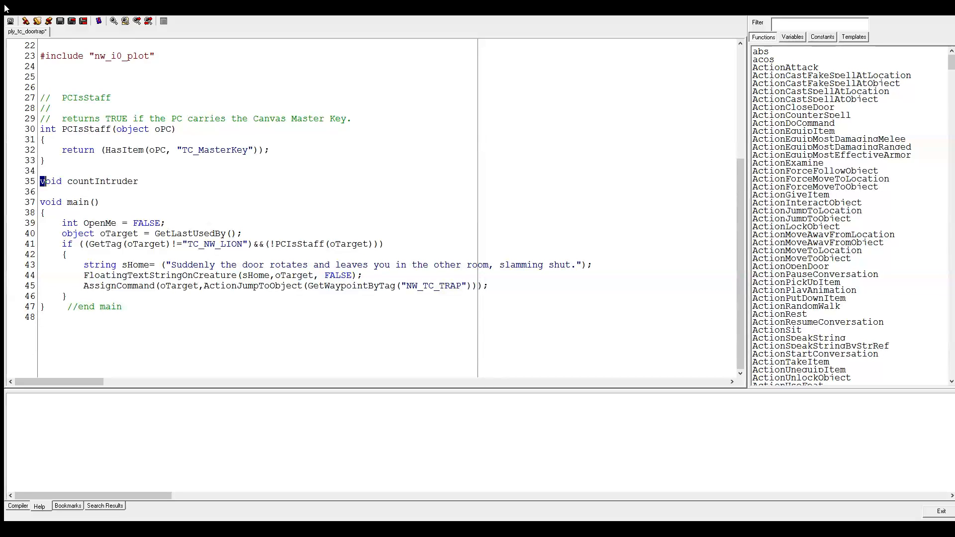
{"action": "key", "text": "Right"}
{"action": "type", "text": "("}
{"action": "type", "text": "oDoorman)"}
Step: Give countIntruder an empty body enclosed in curly braces beneath its header
{"action": "key", "text": "Return"}
{"action": "key", "text": "Return"}
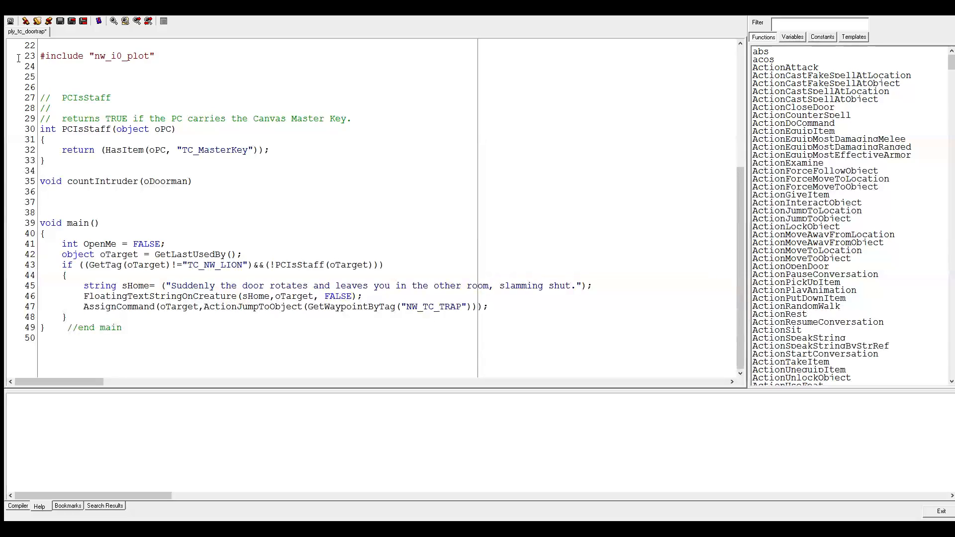
{"action": "key", "text": "BackSpace"}
{"action": "type", "text": "{"}
{"action": "key", "text": "Return"}
{"action": "key", "text": "Return"}
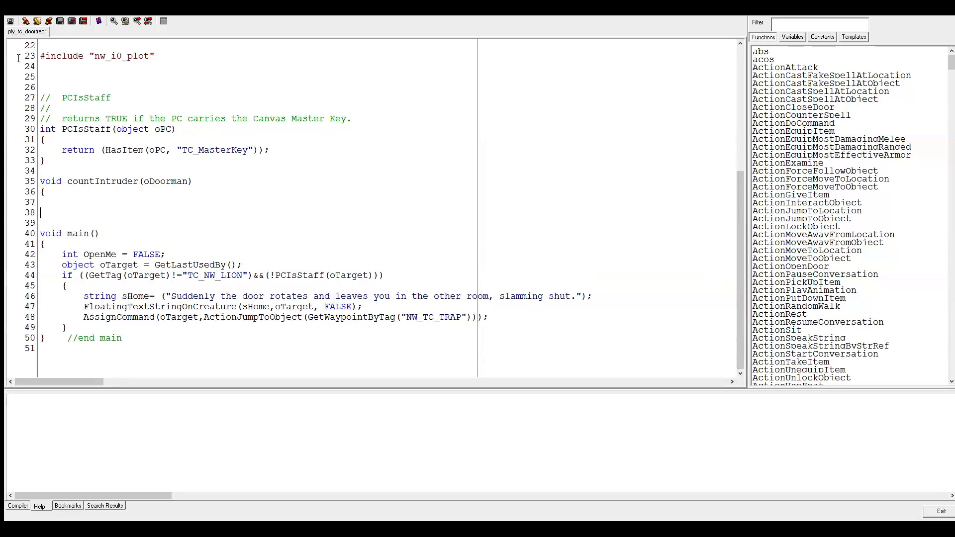
{"action": "type", "text": "}"}
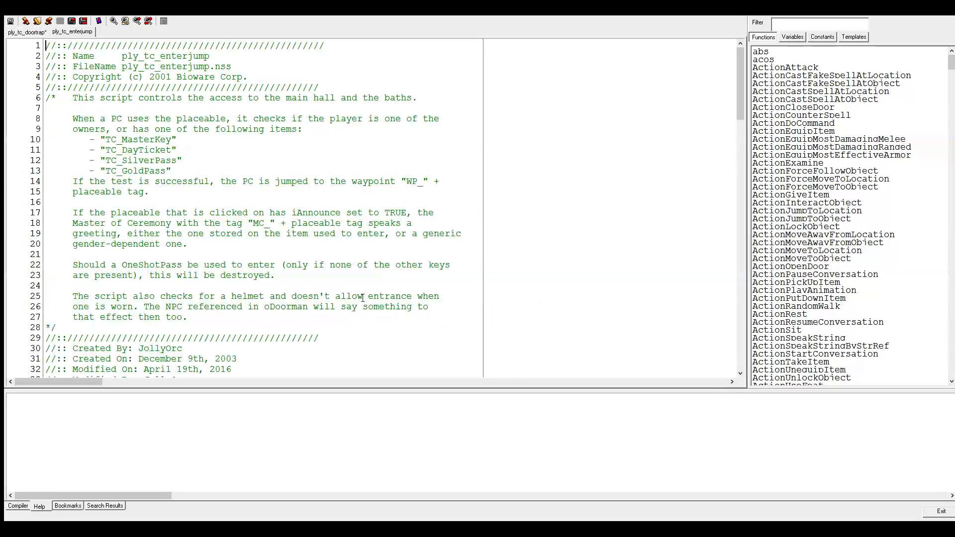
Step: Copy the oDoorman declaration line, which gets the object tagged TC_Innkeeper, from main in ply_tc_enterjump
{"action": "scroll", "coordinate": [302, 236], "scroll_direction": "down", "scroll_amount": 10}
{"action": "scroll", "coordinate": [303, 236], "scroll_direction": "up", "scroll_amount": 5}
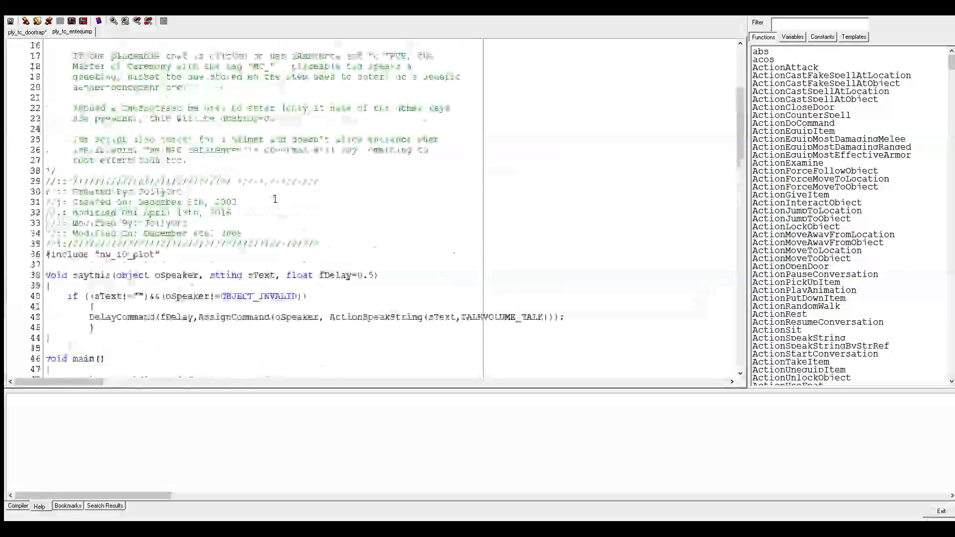
{"action": "scroll", "coordinate": [262, 150], "scroll_direction": "down", "scroll_amount": 9}
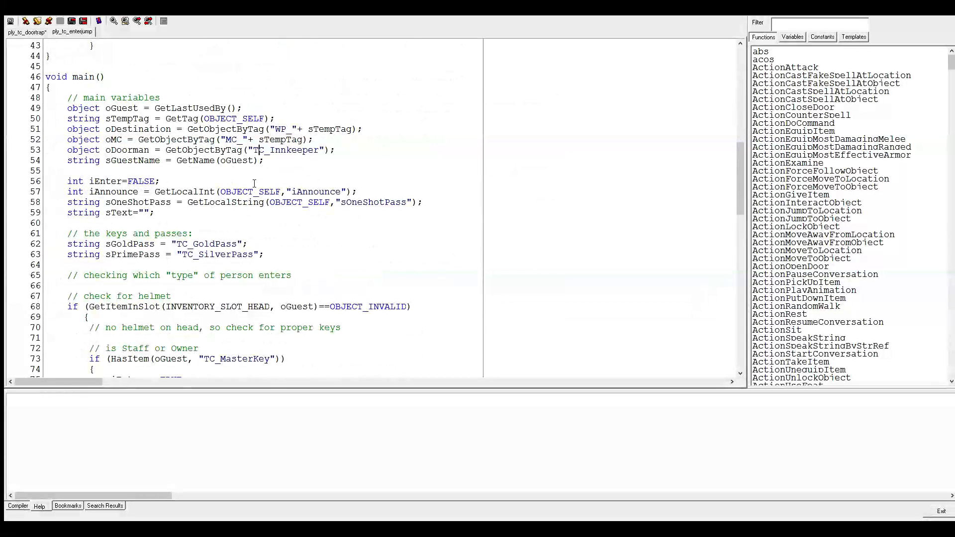
{"action": "key", "text": "Home"}
{"action": "key", "text": "shift+End"}
{"action": "key", "text": "ctrl+c"}
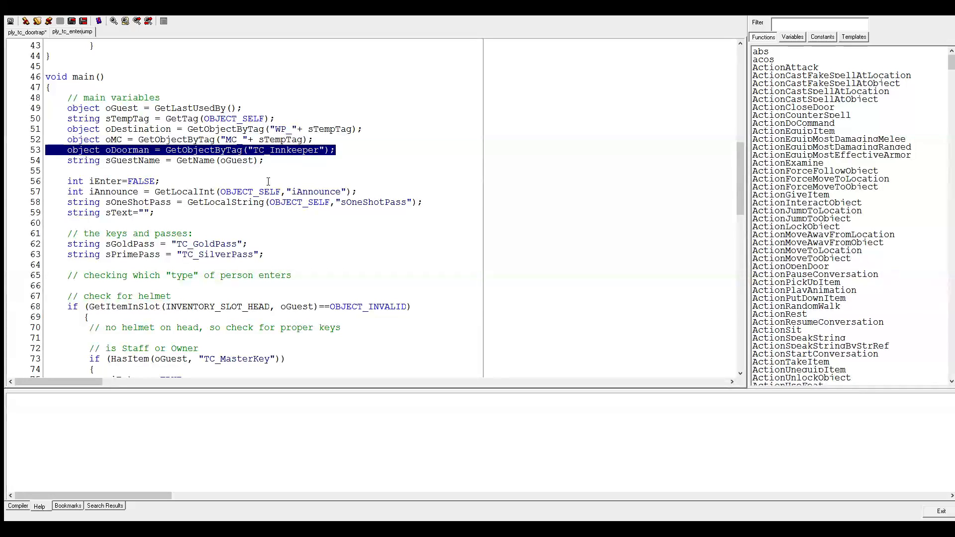
Step: Paste the oDoorman declaration below int OpenMe in ply_tc_doortrap's main, align its indentation and leave a blank line after it
{"action": "left_click", "coordinate": [34, 32]}
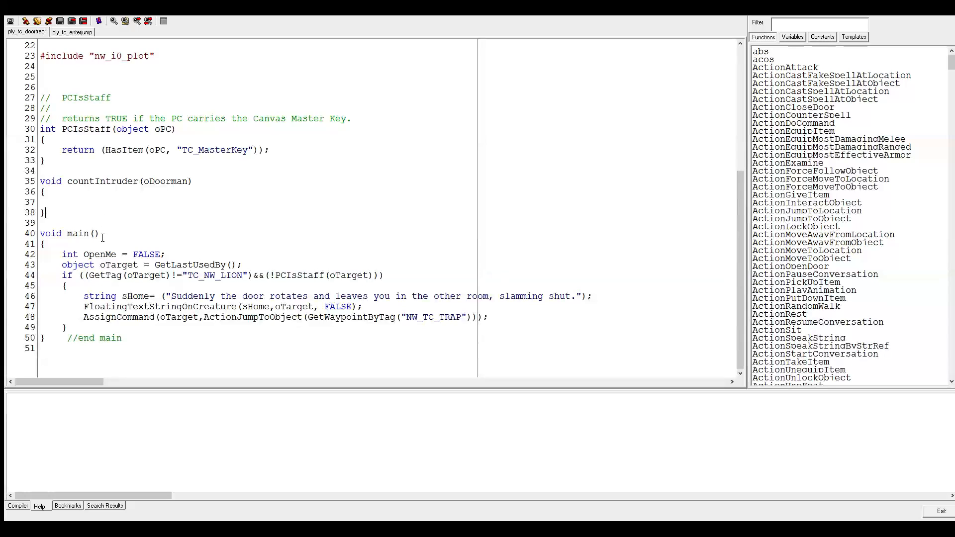
{"action": "key", "text": "Return"}
{"action": "key", "text": "ctrl+v"}
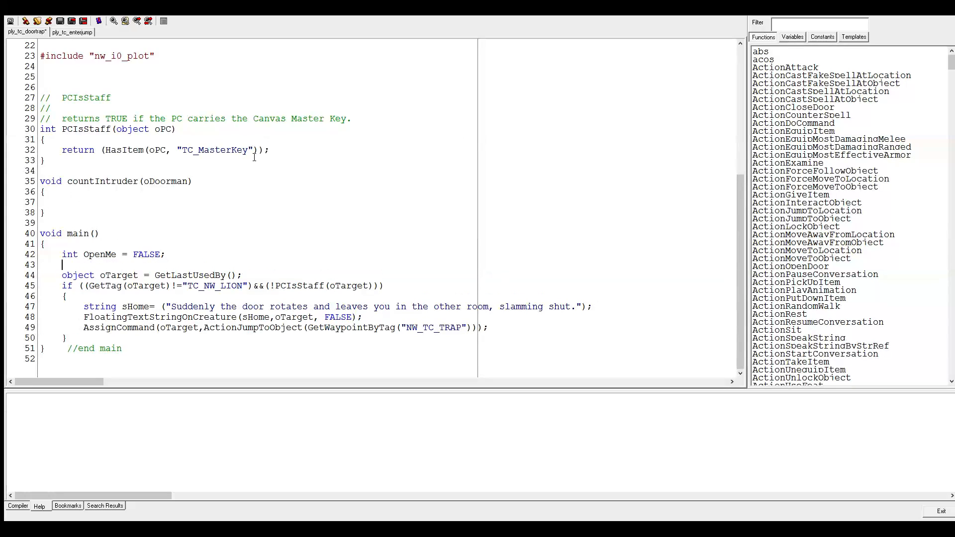
{"action": "key", "text": "Delete"}
{"action": "key", "text": "Delete"}
{"action": "key", "text": "Delete"}
{"action": "key", "text": "Delete"}
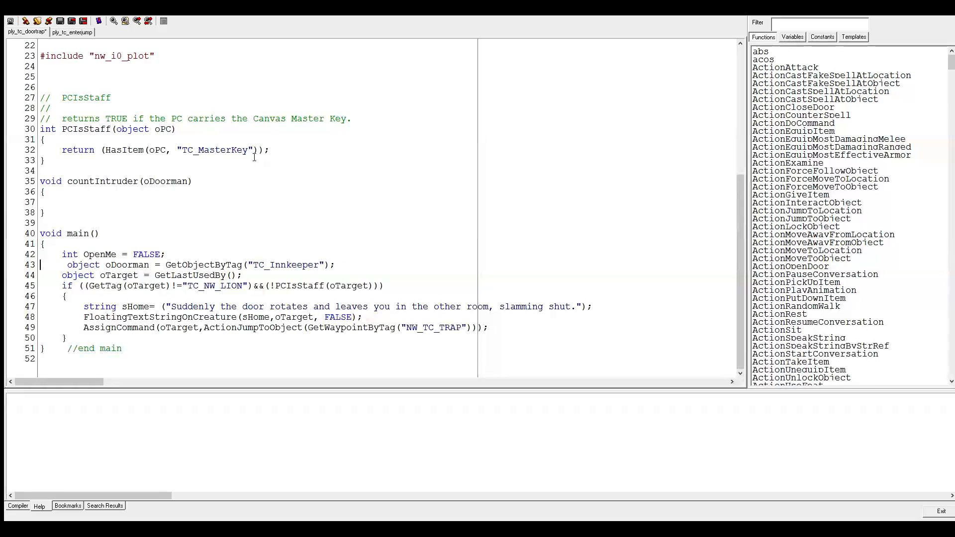
{"action": "key", "text": "Return"}
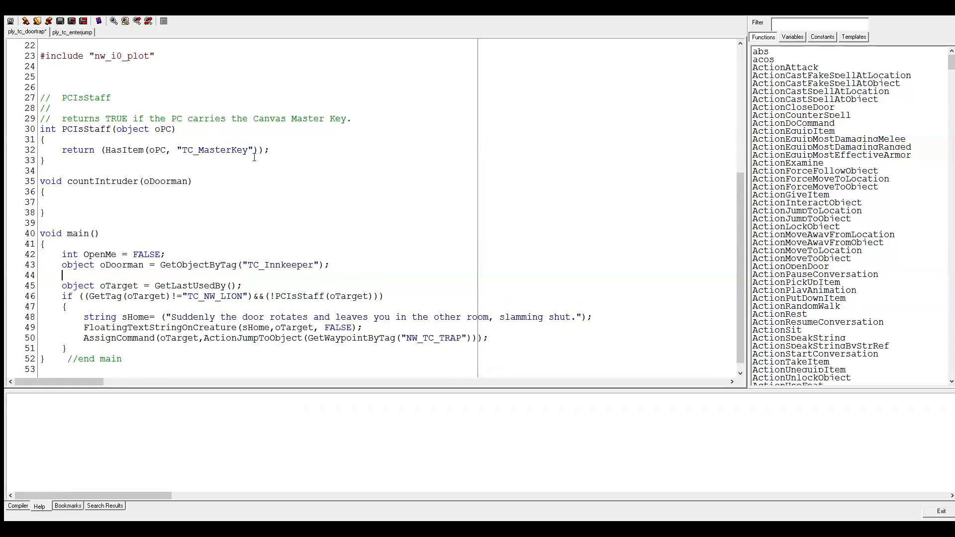
Step: Copy the sOneShotPass GetLocalString line from ply_tc_enterjump into the body of countIntruder in ply_tc_doortrap
{"action": "left_click", "coordinate": [81, 32]}
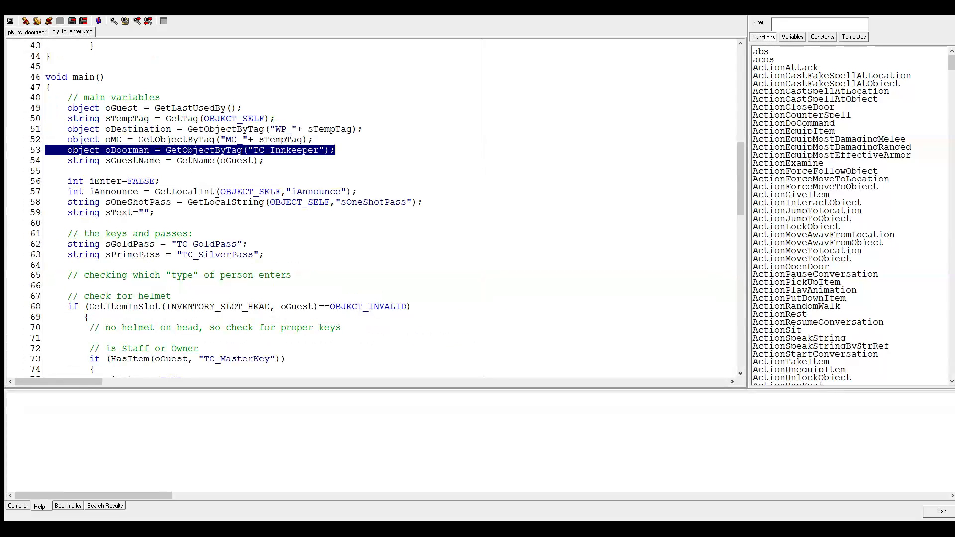
{"action": "left_click", "coordinate": [235, 205]}
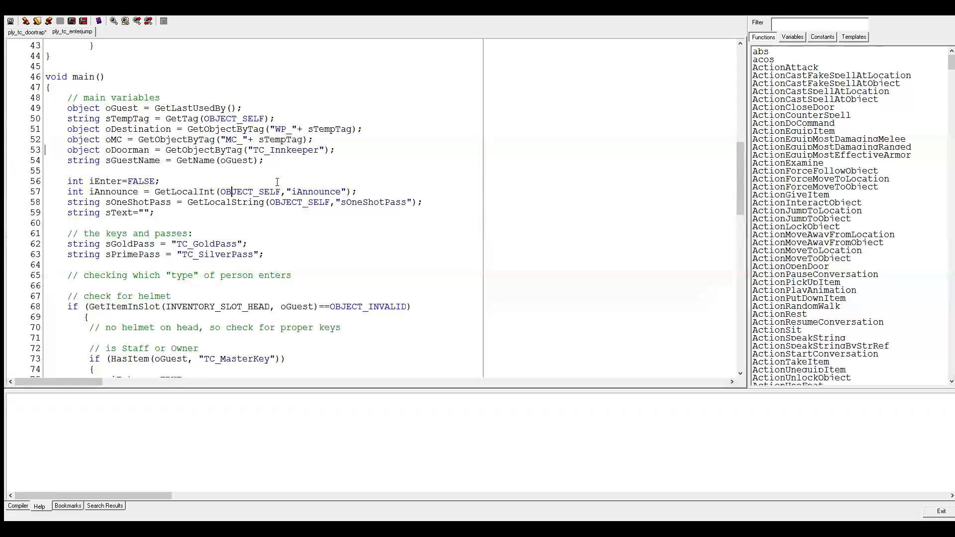
{"action": "key", "text": "shift+End"}
{"action": "key", "text": "ctrl+c"}
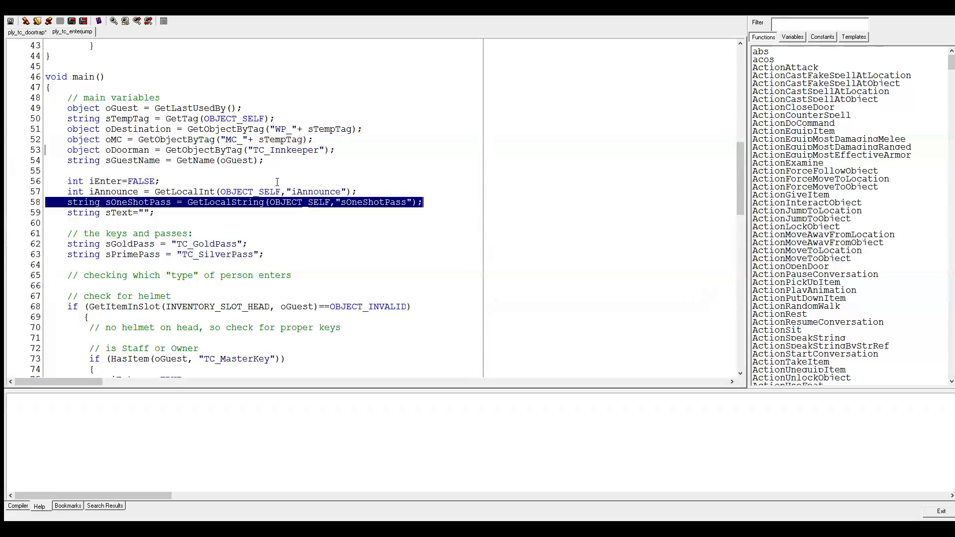
{"action": "scroll", "coordinate": [261, 181], "scroll_direction": "down", "scroll_amount": 5}
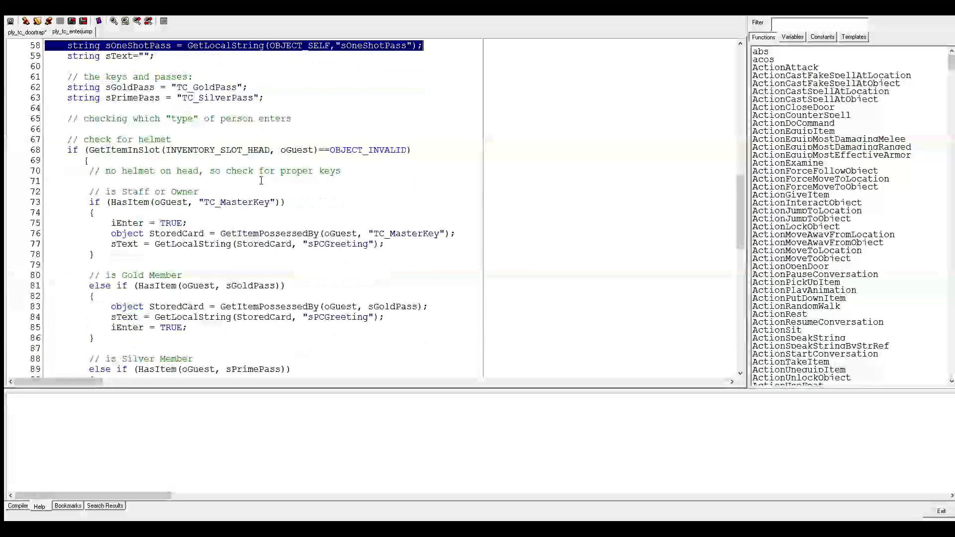
{"action": "scroll", "coordinate": [261, 181], "scroll_direction": "up", "scroll_amount": 5}
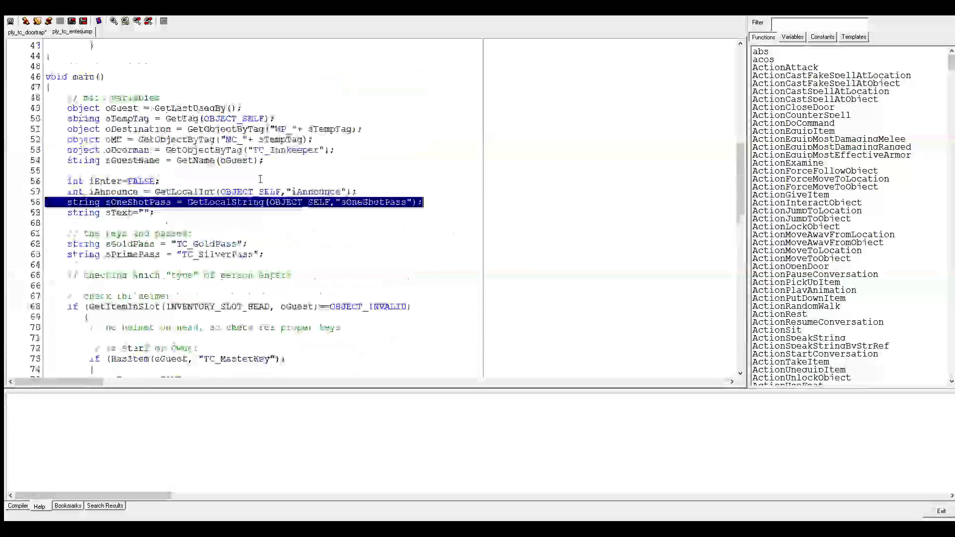
{"action": "left_click", "coordinate": [32, 33]}
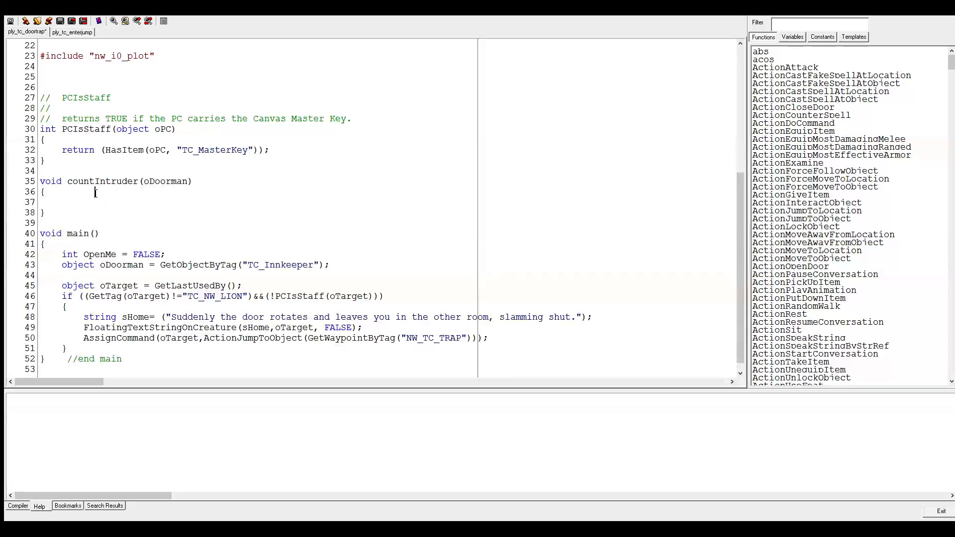
{"action": "key", "text": "ctrl+v"}
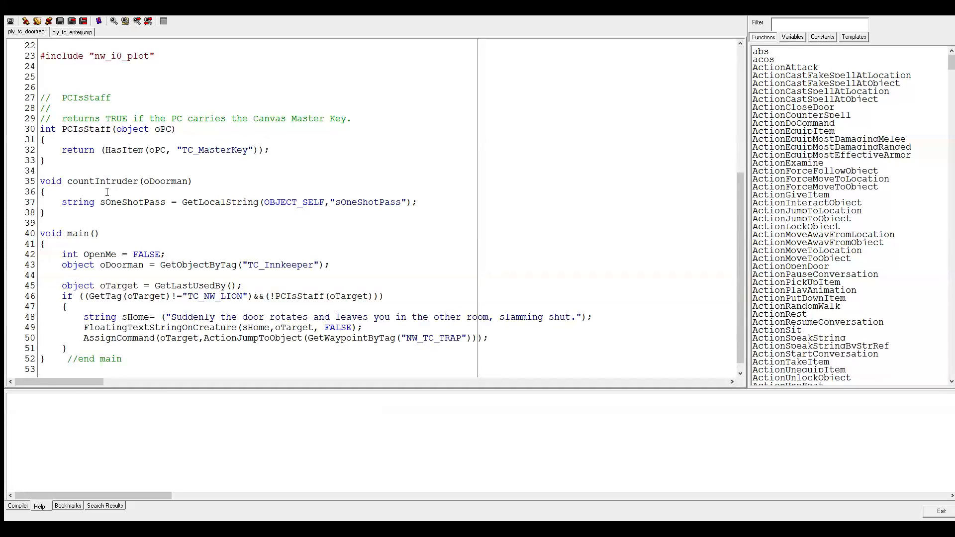
Step: Replace GetLocalString with GetLocalInt in countIntruder and look up the new function's help text
{"action": "double_click", "coordinate": [245, 202]}
{"action": "type", "text": "GetLoca"}
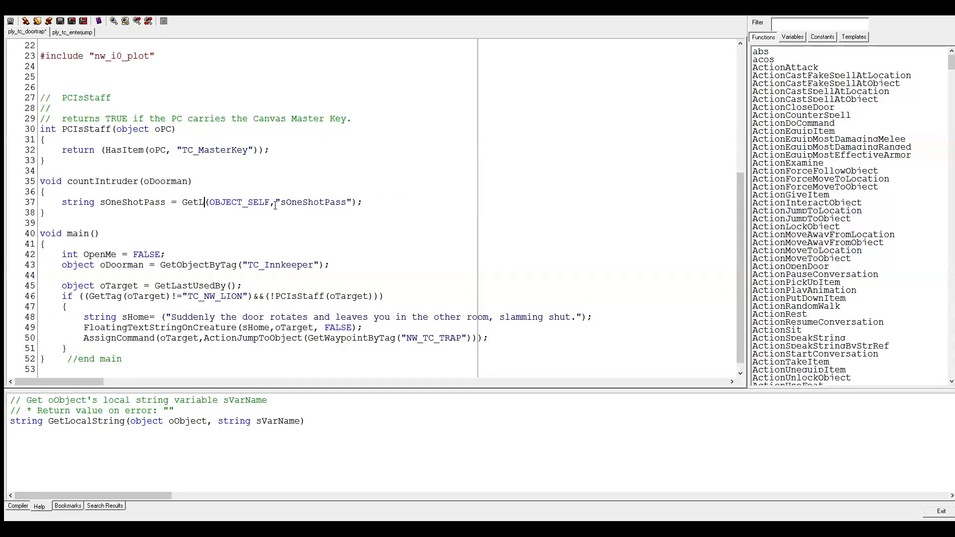
{"action": "type", "text": "lInt"}
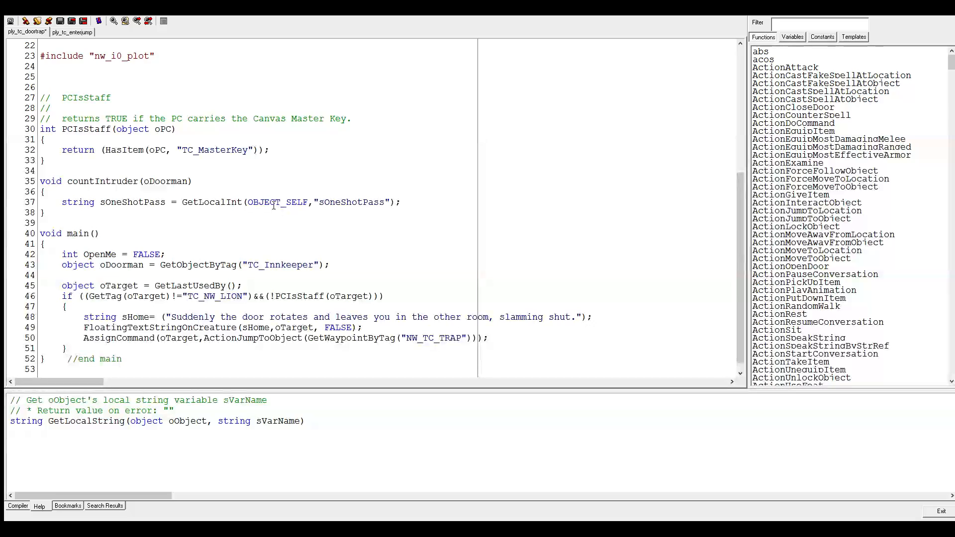
{"action": "double_click", "coordinate": [228, 202]}
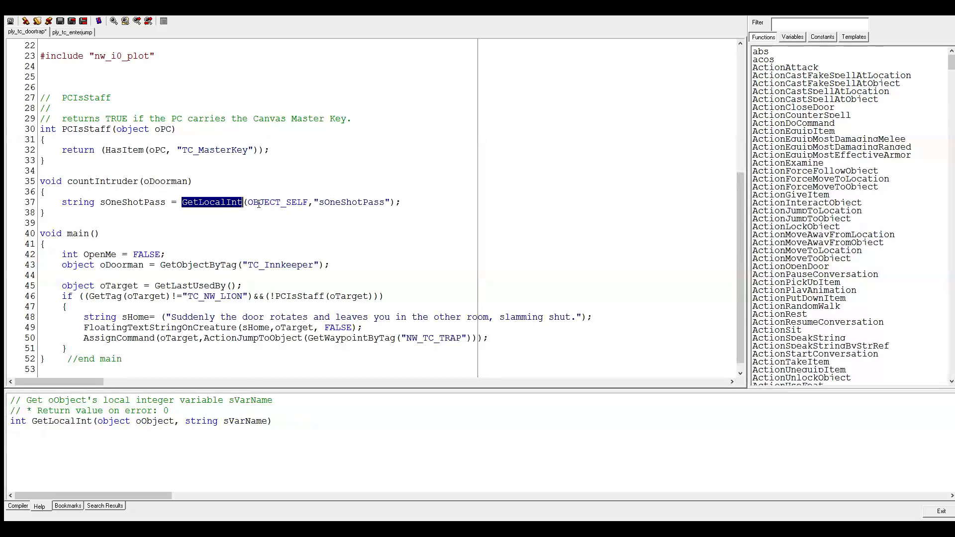
{"action": "key", "text": "End"}
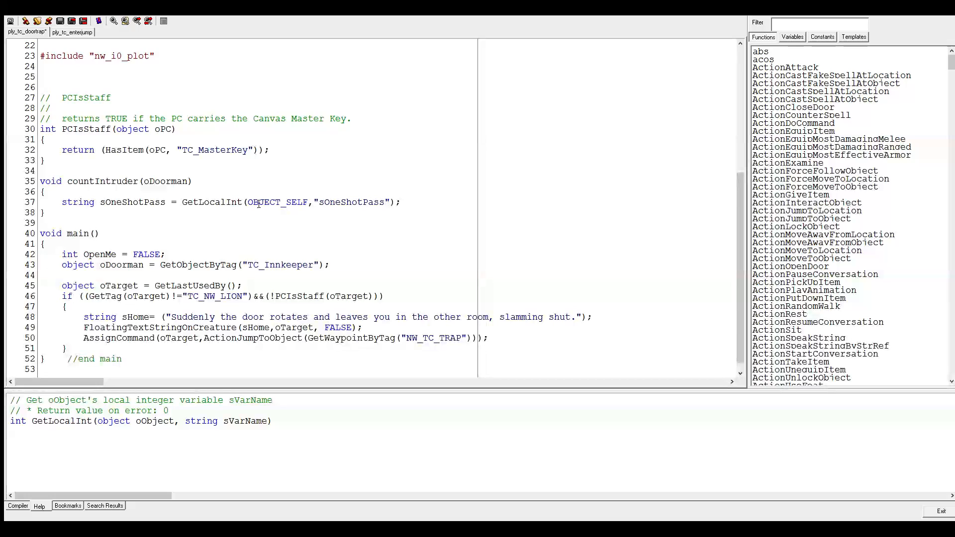
Step: Replace OBJECT_SELF with oDoorman as the object argument of GetLocalInt in countIntruder
{"action": "double_click", "coordinate": [152, 182]}
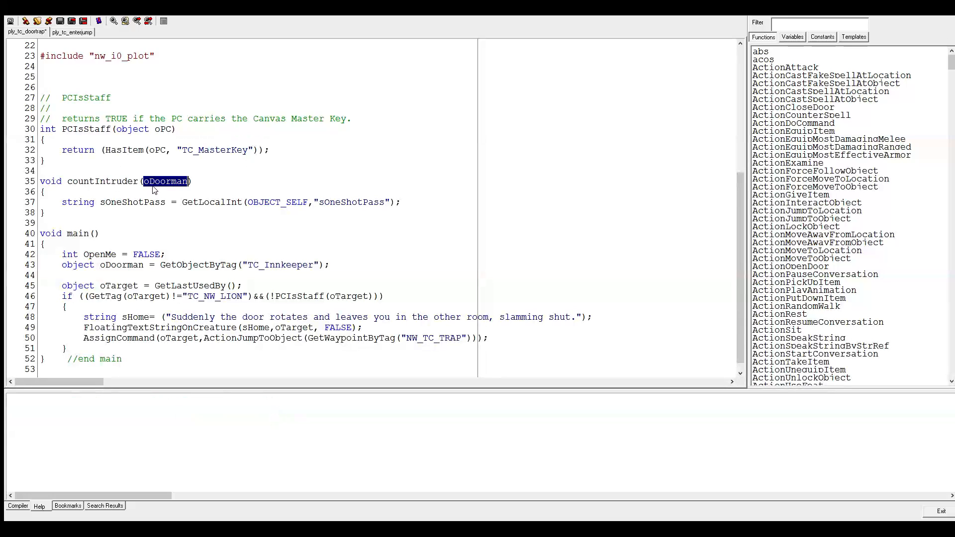
{"action": "key", "text": "ctrl+c"}
{"action": "double_click", "coordinate": [277, 202]}
{"action": "key", "text": "ctrl+v"}
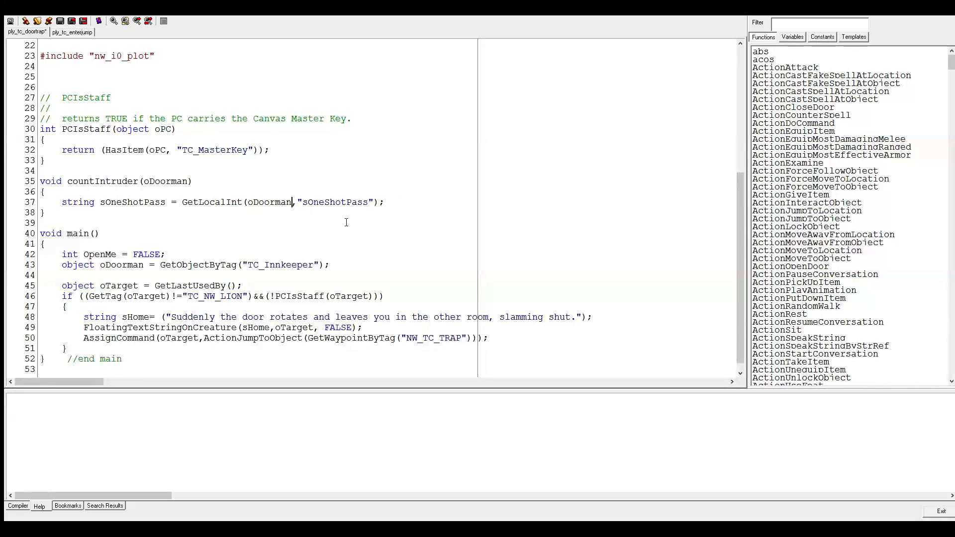
Step: Change the quoted variable name in the GetLocalInt call to "iCounter"
{"action": "left_click", "coordinate": [368, 202]}
{"action": "key", "text": "shift+Left"}
{"action": "key", "text": "shift+Left"}
{"action": "key", "text": "shift+Left"}
{"action": "key", "text": "shift+Left"}
{"action": "key", "text": "shift+Left"}
{"action": "key", "text": "shift+Left"}
{"action": "key", "text": "shift+Left"}
{"action": "key", "text": "shift+Left"}
{"action": "key", "text": "shift+Left"}
{"action": "key", "text": "shift+Left"}
{"action": "key", "text": "shift+Left"}
{"action": "key", "text": "shift+Left"}
{"action": "type", "text": "i"}
{"action": "type", "text": "Counter"}
Step: In the ply_tc_givegold script, look up the help for GetPersistentInt and copy the #include "aps_include" line
{"action": "left_click", "coordinate": [72, 32]}
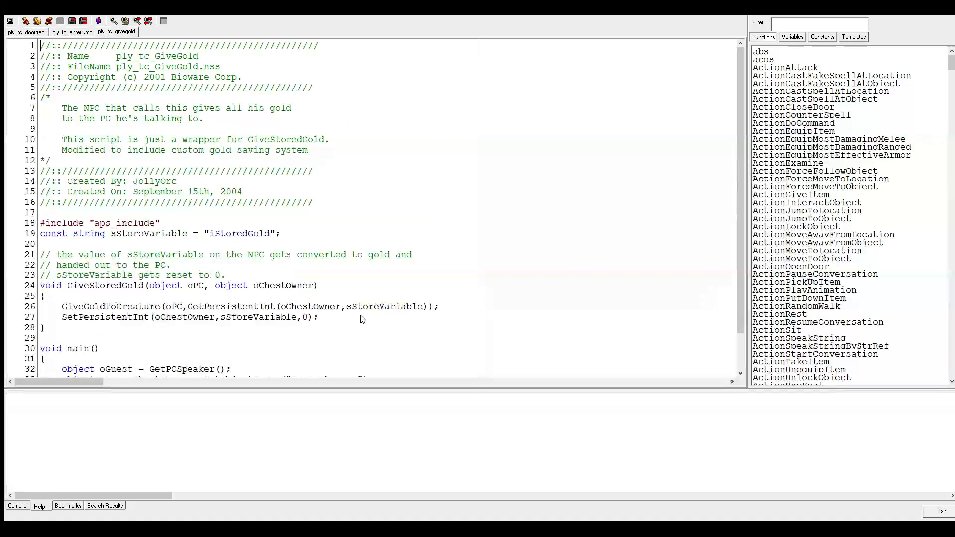
{"action": "scroll", "coordinate": [352, 299], "scroll_direction": "down", "scroll_amount": 2}
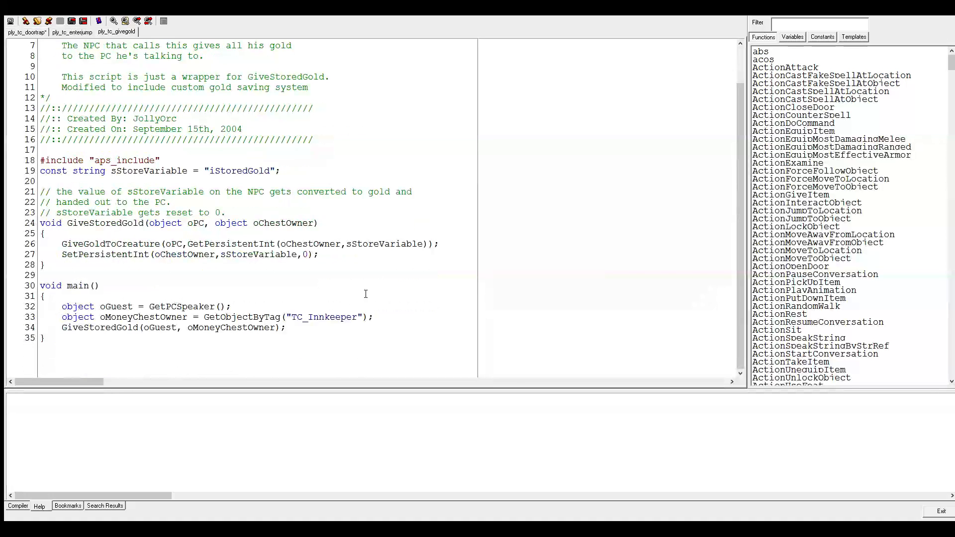
{"action": "double_click", "coordinate": [215, 241]}
{"action": "left_click", "coordinate": [162, 159]}
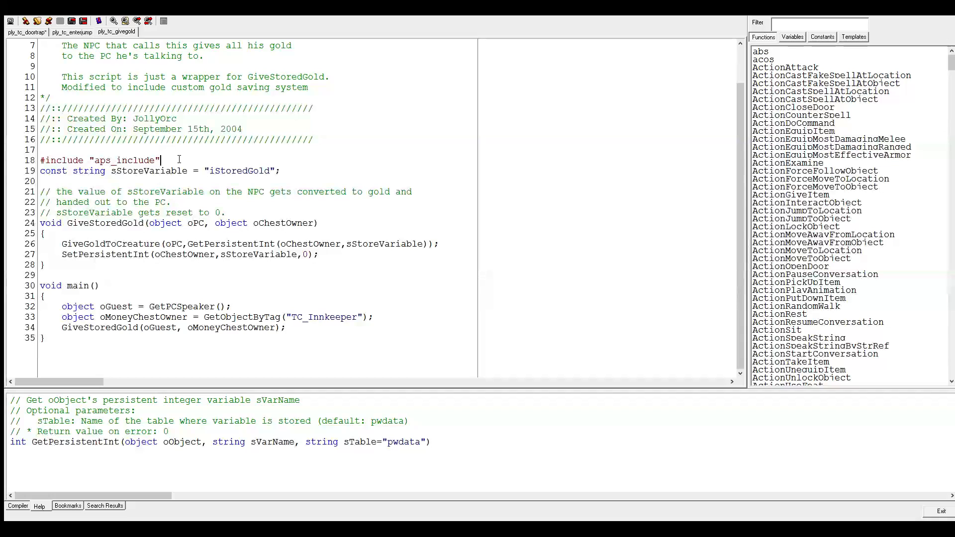
{"action": "key", "text": "shift+Home"}
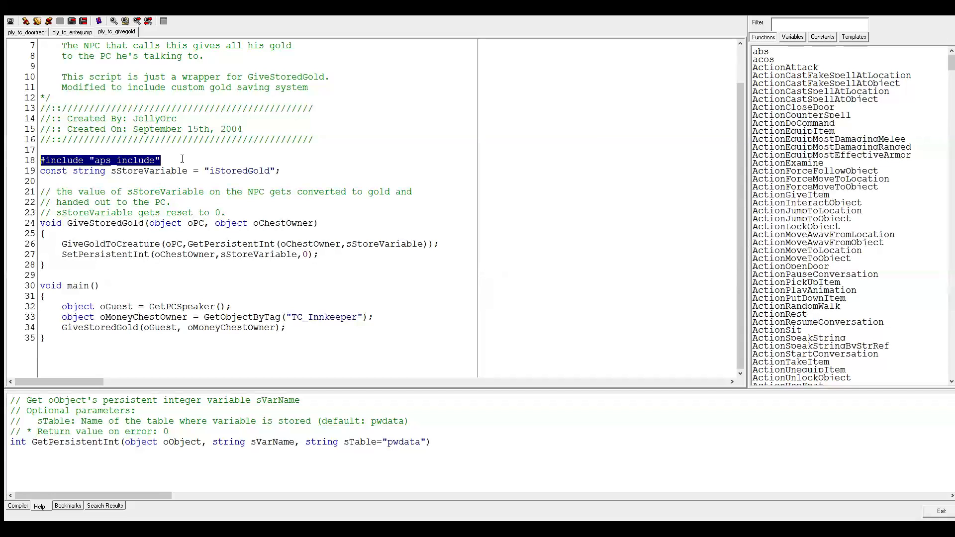
Step: Add #include "aps_include" to ply_tc_doortrap directly below the nw_i0_plot include
{"action": "left_click", "coordinate": [40, 32]}
{"action": "scroll", "coordinate": [99, 124], "scroll_direction": "up", "scroll_amount": 3}
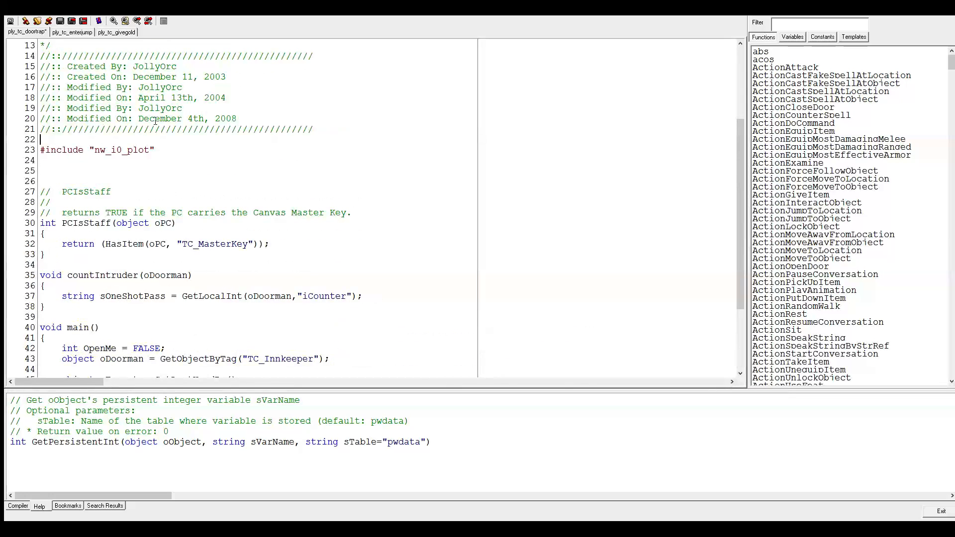
{"action": "key", "text": "Return"}
{"action": "key", "text": "ctrl+v"}
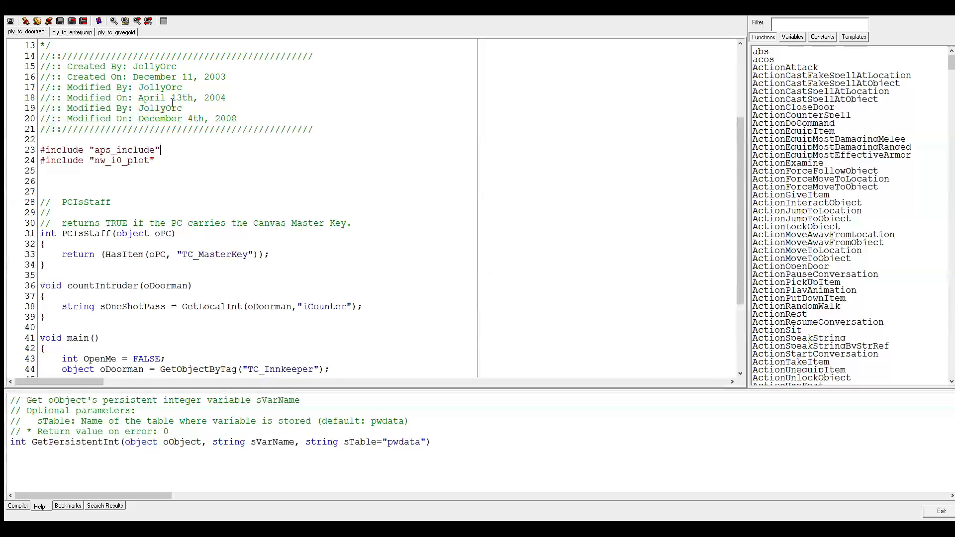
{"action": "key", "text": "shift+Home"}
{"action": "key", "text": "BackSpace"}
{"action": "key", "text": "Delete"}
{"action": "key", "text": "Down"}
{"action": "key", "text": "ctrl+v"}
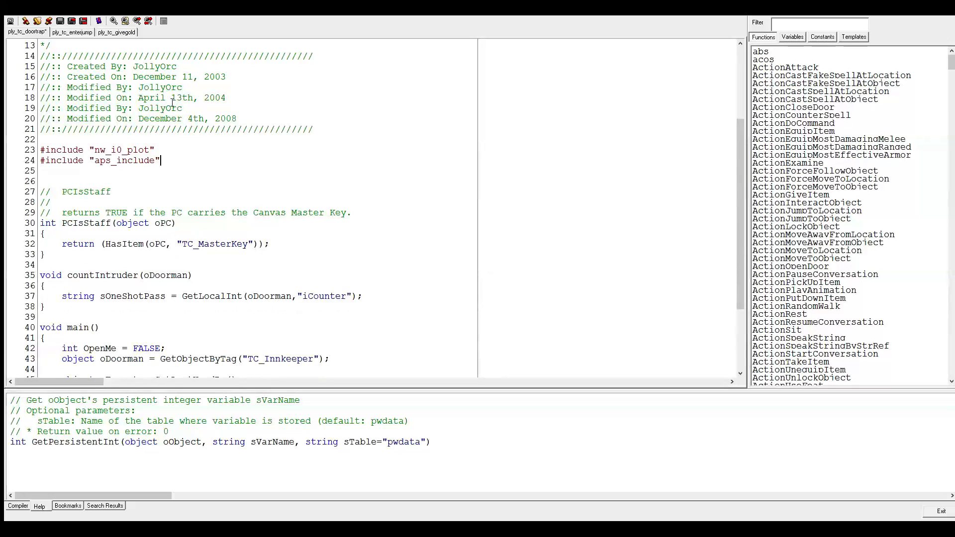
Step: Replace GetLocalInt in countIntruder with the GetPersistentInt function name copied from the ply_tc_givegold script
{"action": "left_click", "coordinate": [117, 32]}
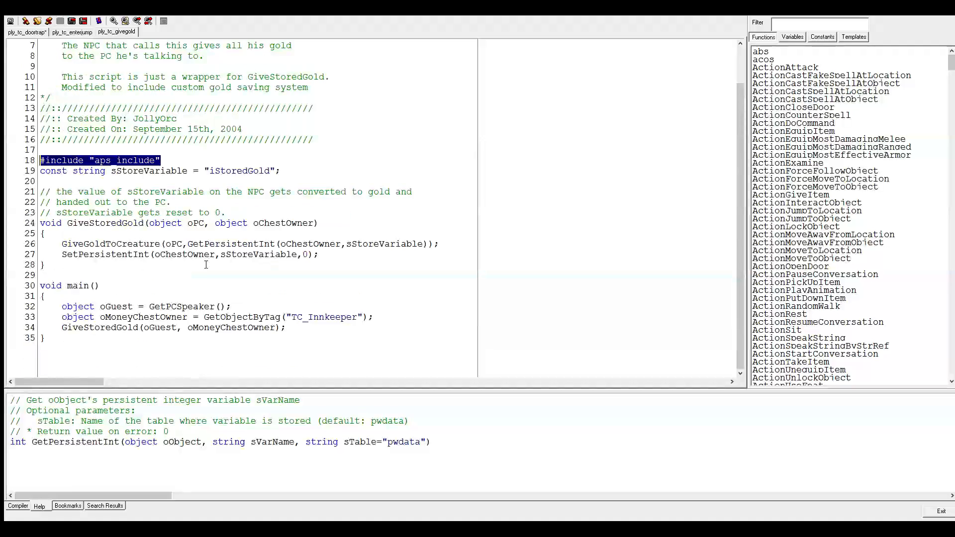
{"action": "left_click", "coordinate": [216, 244]}
{"action": "double_click", "coordinate": [216, 244]}
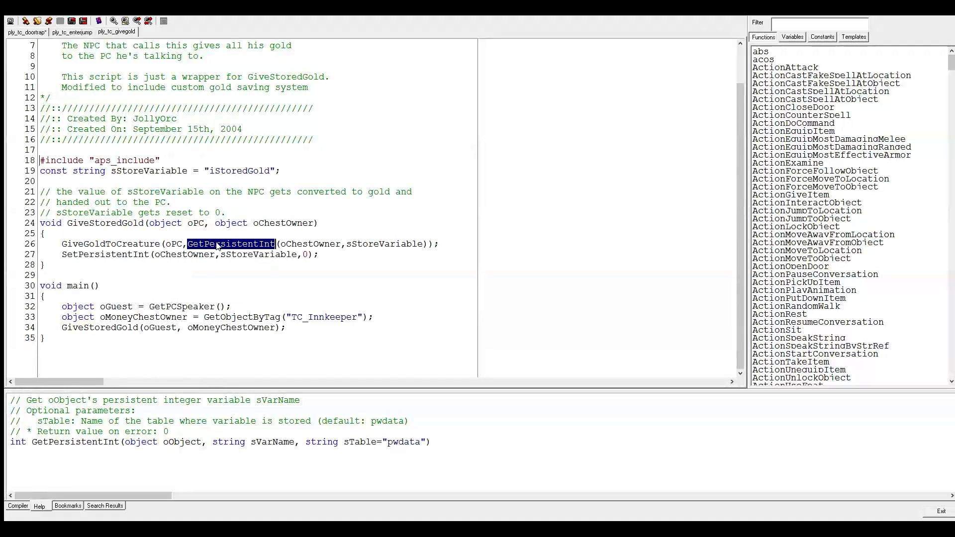
{"action": "left_click", "coordinate": [27, 32]}
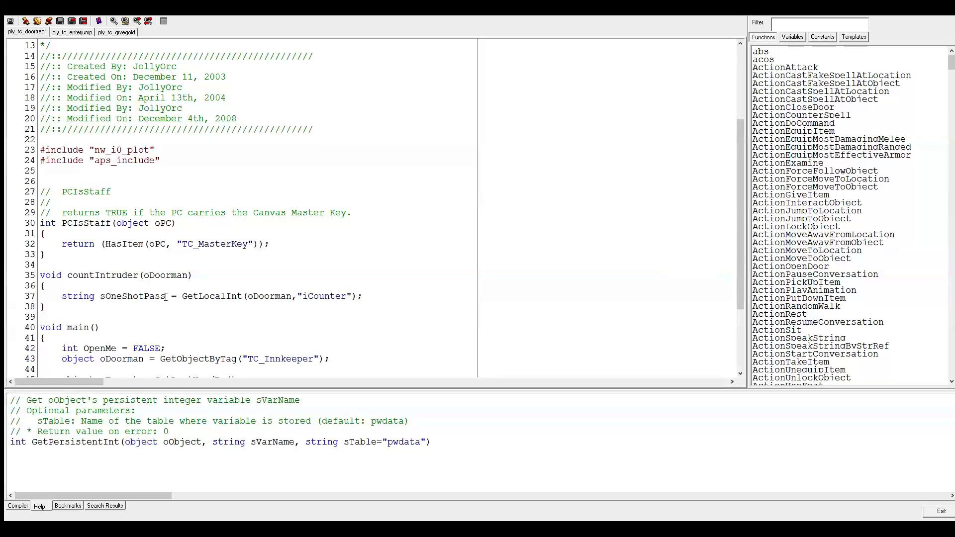
{"action": "double_click", "coordinate": [221, 296]}
{"action": "key", "text": "ctrl+v"}
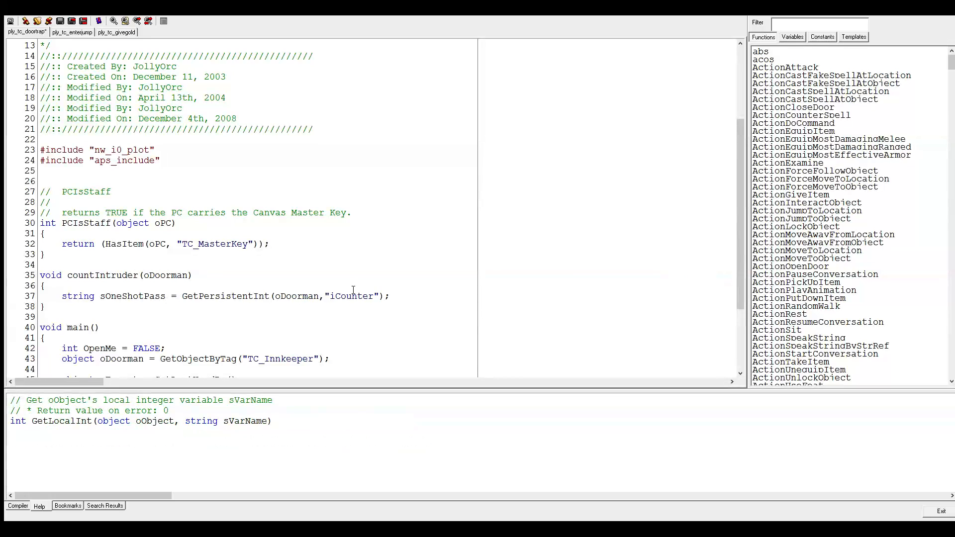
Step: Add an empty line after the GetPersistentInt statement and open ply_tc_sellbath to examine how TakeGoldAndStore saves its value
{"action": "double_click", "coordinate": [352, 296]}
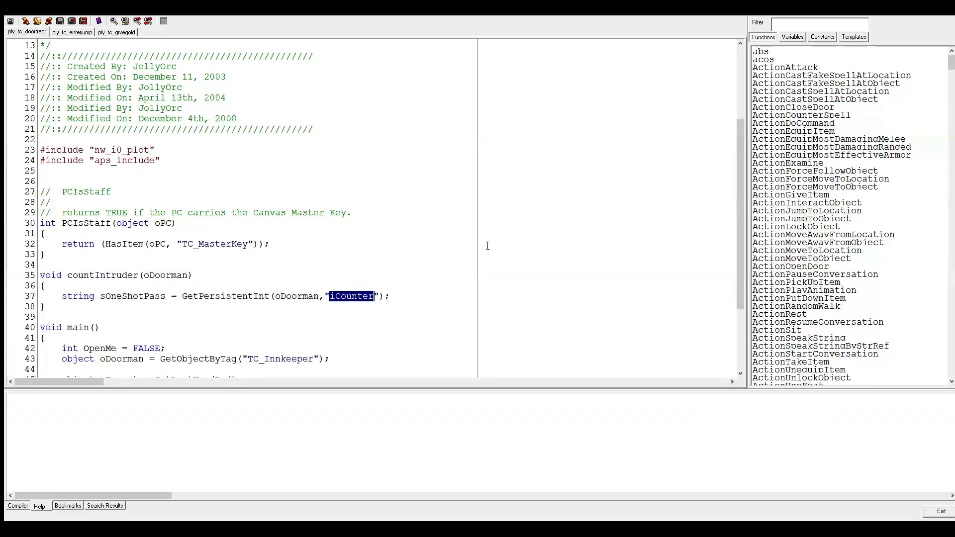
{"action": "key", "text": "End"}
{"action": "key", "text": "Return"}
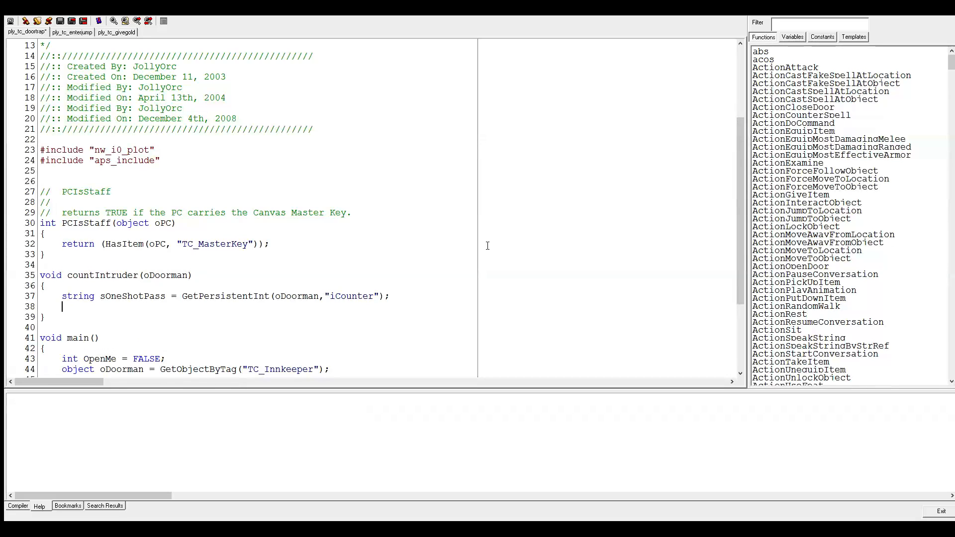
{"action": "left_click", "coordinate": [110, 33]}
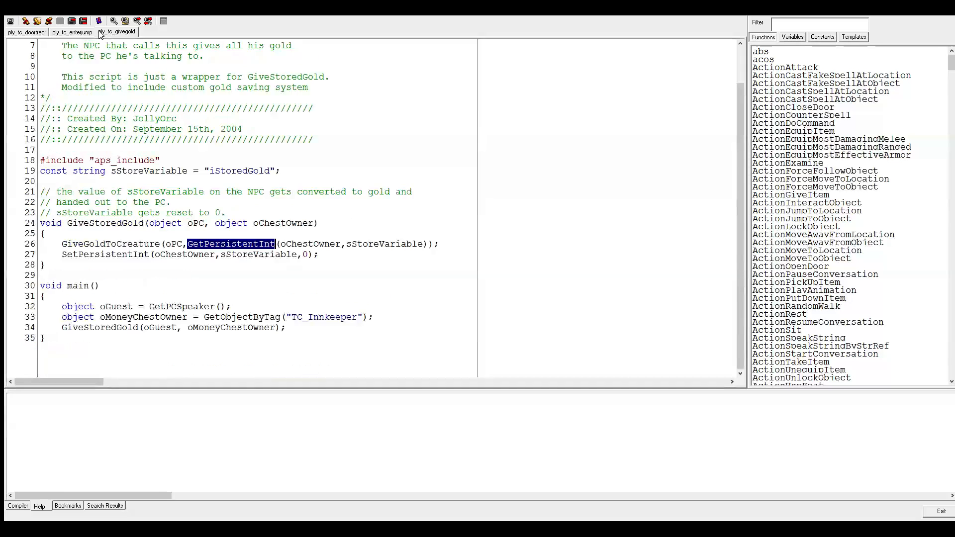
{"action": "left_click", "coordinate": [69, 32]}
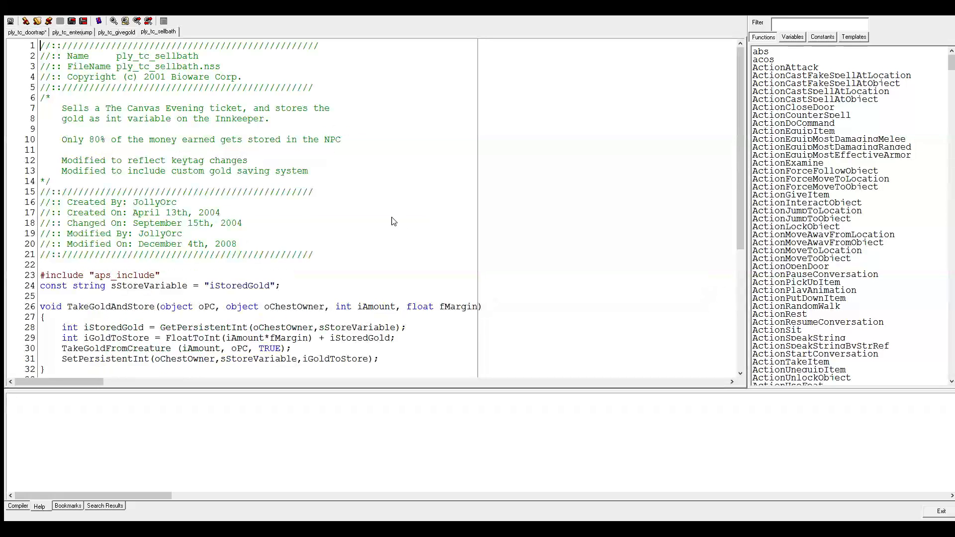
{"action": "scroll", "coordinate": [385, 212], "scroll_direction": "down", "scroll_amount": 2}
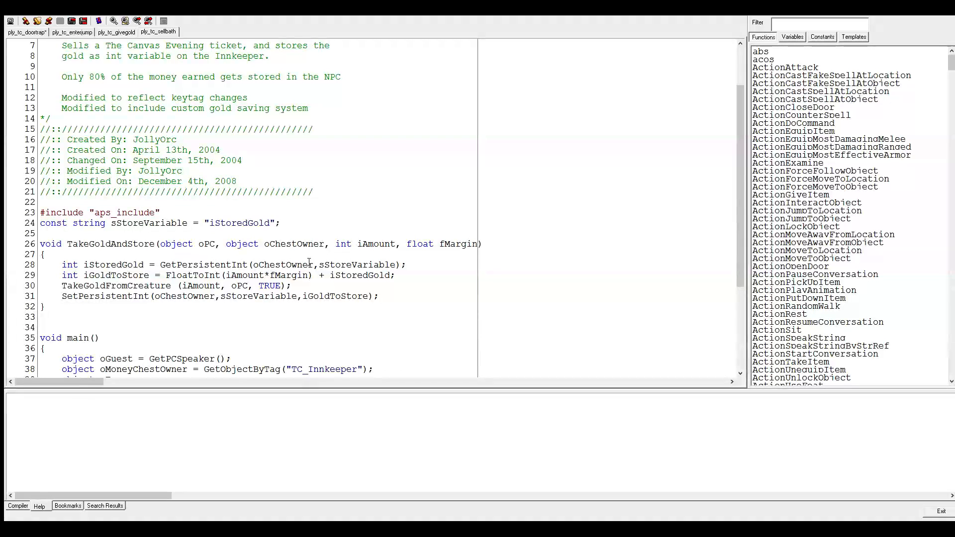
{"action": "left_click", "coordinate": [27, 32]}
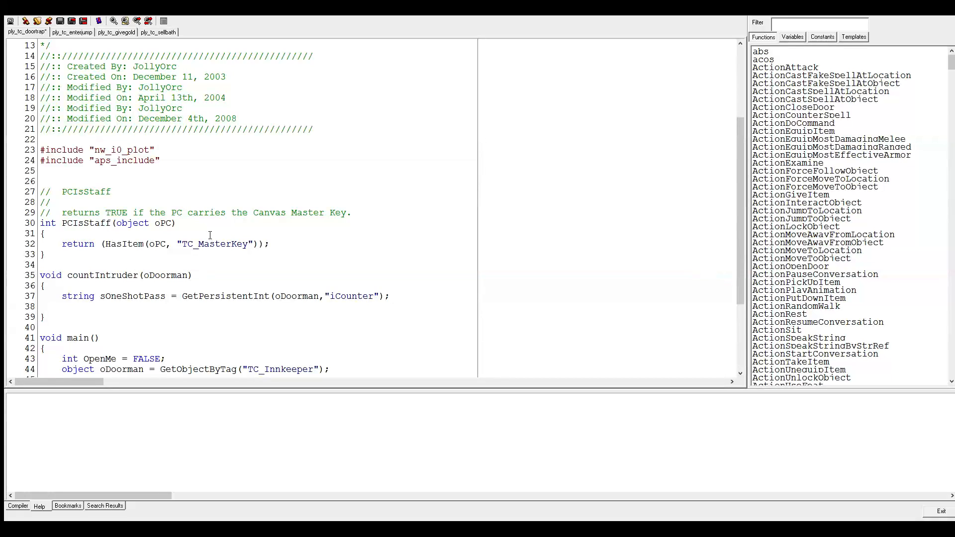
Step: Change the variable declaration in countIntruder from a string to int iCounter and start a new line beneath it
{"action": "key", "text": "Up"}
{"action": "key", "text": "ctrl+shift+Right"}
{"action": "type", "text": "int"}
{"action": "key", "text": "ctrl+shift+Right"}
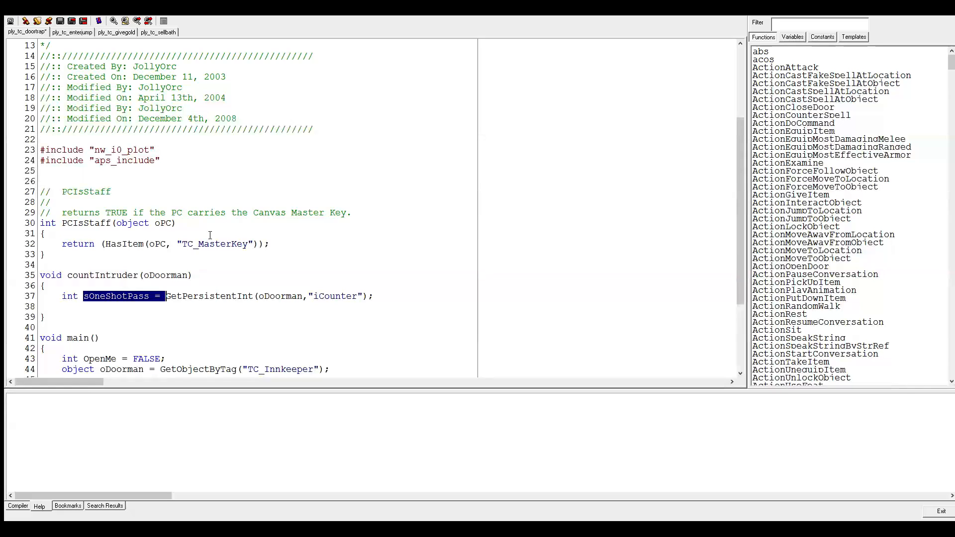
{"action": "key", "text": "ctrl+shift+Left"}
{"action": "key", "text": "ctrl+shift+Right"}
{"action": "key", "text": "shift+Left"}
{"action": "key", "text": "shift+Left"}
{"action": "key", "text": "shift+Left"}
{"action": "type", "text": "iCo"}
{"action": "type", "text": "nter"}
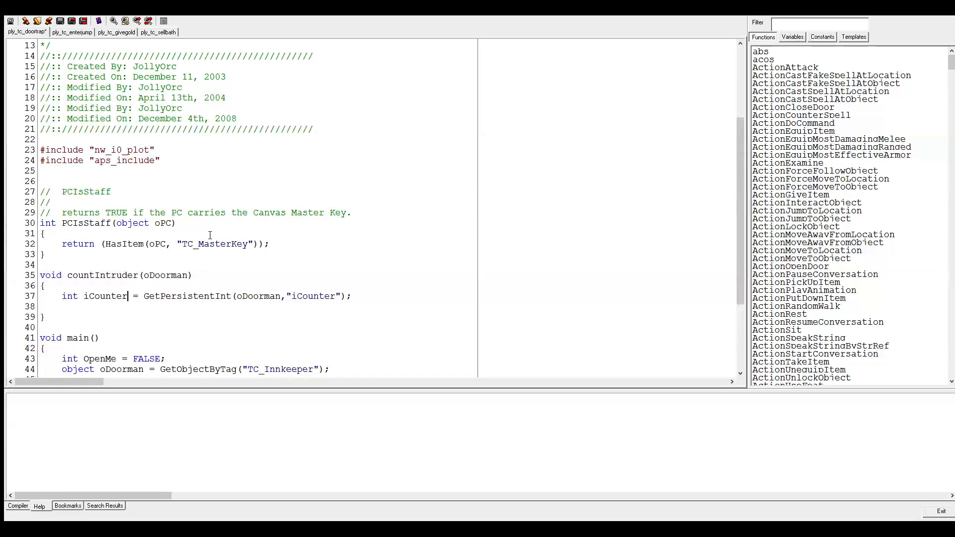
{"action": "key", "text": "End"}
{"action": "key", "text": "Return"}
{"action": "type", "text": "iCou"}
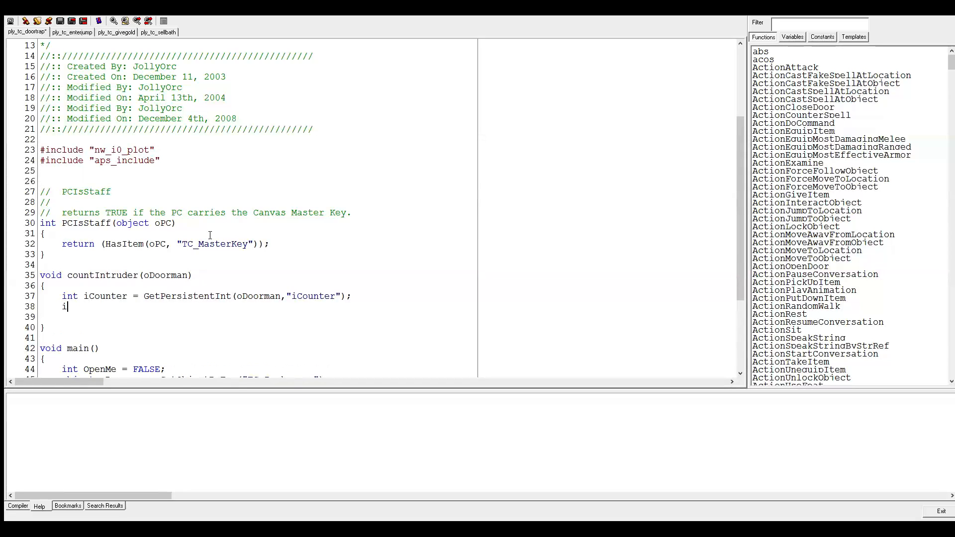
{"action": "key", "text": "BackSpace"}
{"action": "key", "text": "BackSpace"}
{"action": "key", "text": "BackSpace"}
{"action": "key", "text": "BackSpace"}
Step: Copy the SetPersistentInt line from ply_tc_sellbath into countIntruder below the iCounter declaration and align its indentation
{"action": "left_click", "coordinate": [110, 33]}
{"action": "left_click", "coordinate": [167, 32]}
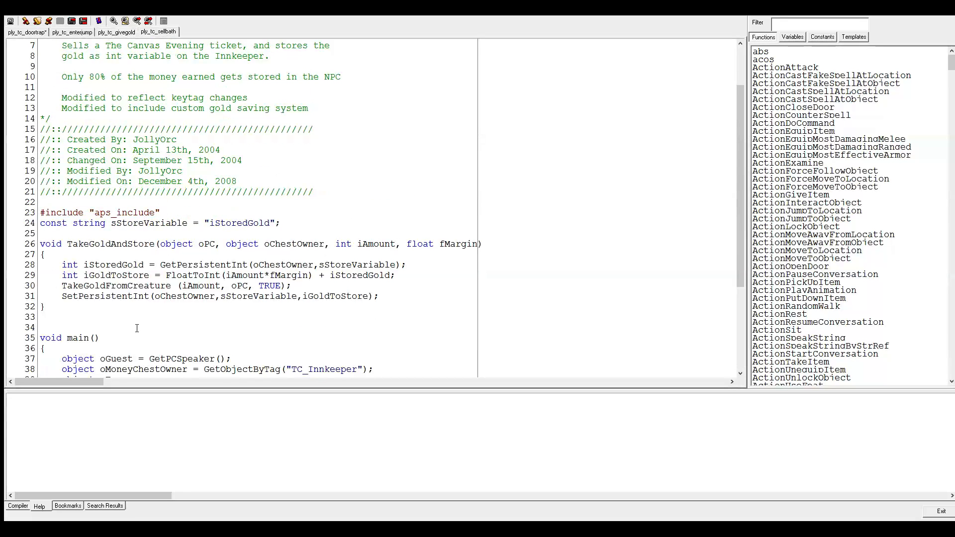
{"action": "triple_click", "coordinate": [113, 296]}
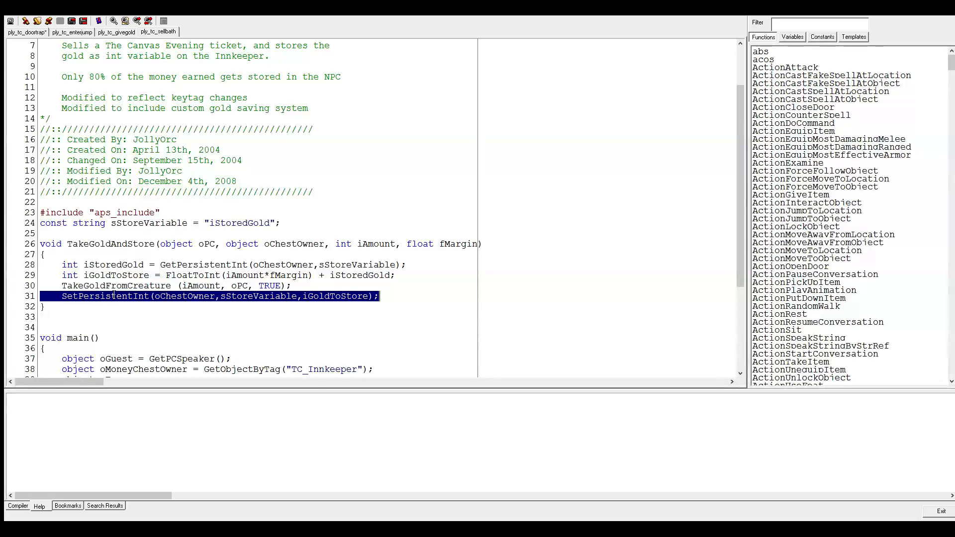
{"action": "left_click", "coordinate": [25, 32]}
{"action": "key", "text": "ctrl+v"}
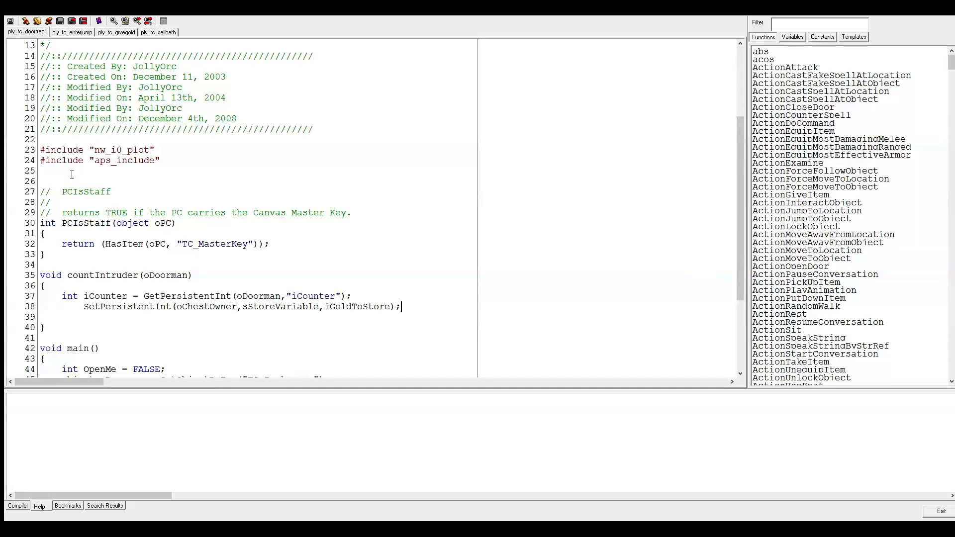
{"action": "key", "text": "Home"}
{"action": "key", "text": "Delete"}
{"action": "key", "text": "Delete"}
{"action": "key", "text": "Delete"}
{"action": "key", "text": "Delete"}
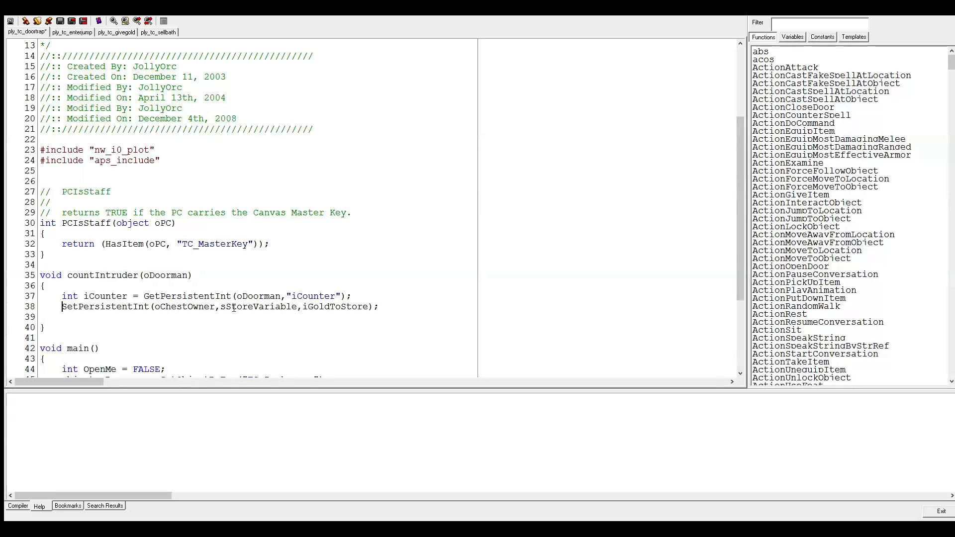
Step: Replace oChestOwner with oDoorman as the object argument of the SetPersistentInt call
{"action": "double_click", "coordinate": [256, 296]}
{"action": "key", "text": "ctrl+v"}
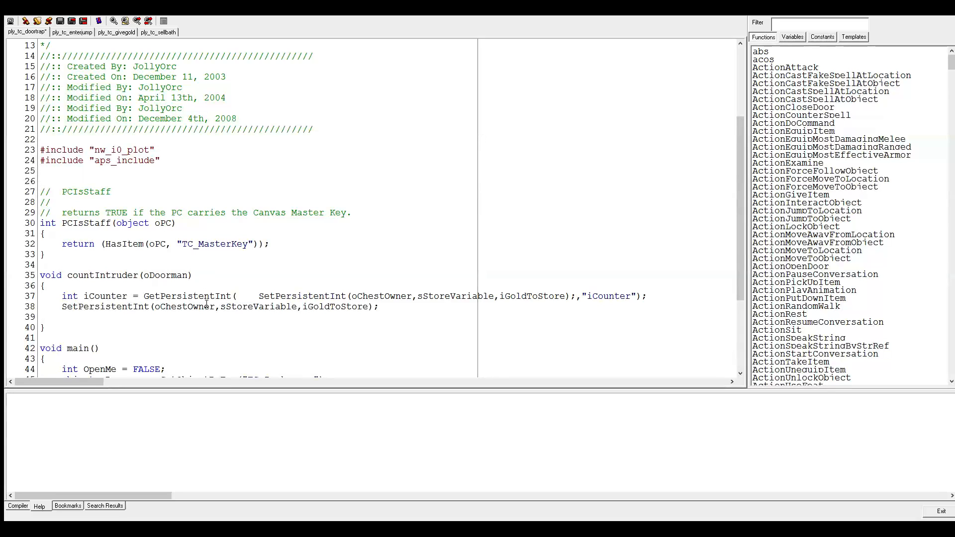
{"action": "key", "text": "ctrl+z"}
{"action": "key", "text": "ctrl+c"}
{"action": "double_click", "coordinate": [207, 306]}
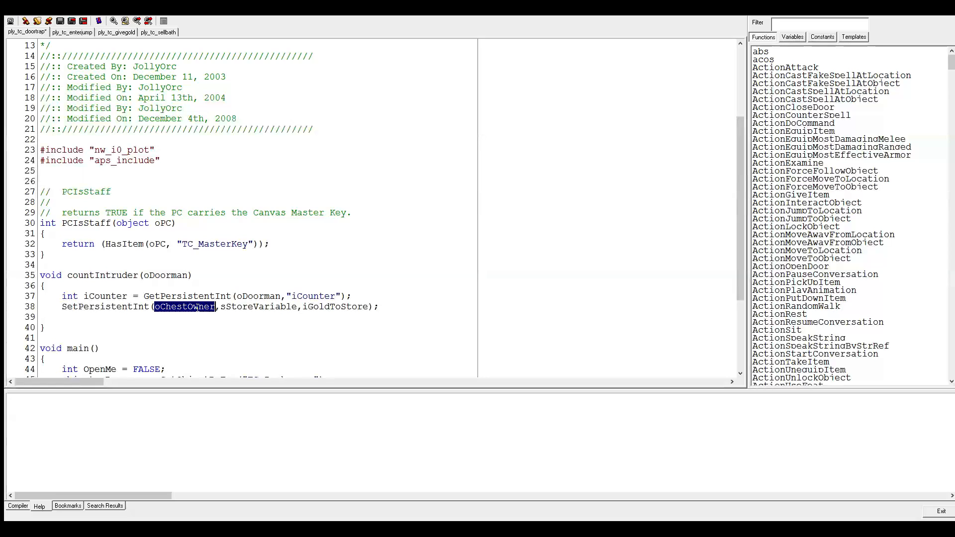
{"action": "key", "text": "ctrl+v"}
Step: Replace sStoreVariable in the SetPersistentInt call with the quoted name "iCounter"
{"action": "double_click", "coordinate": [241, 307]}
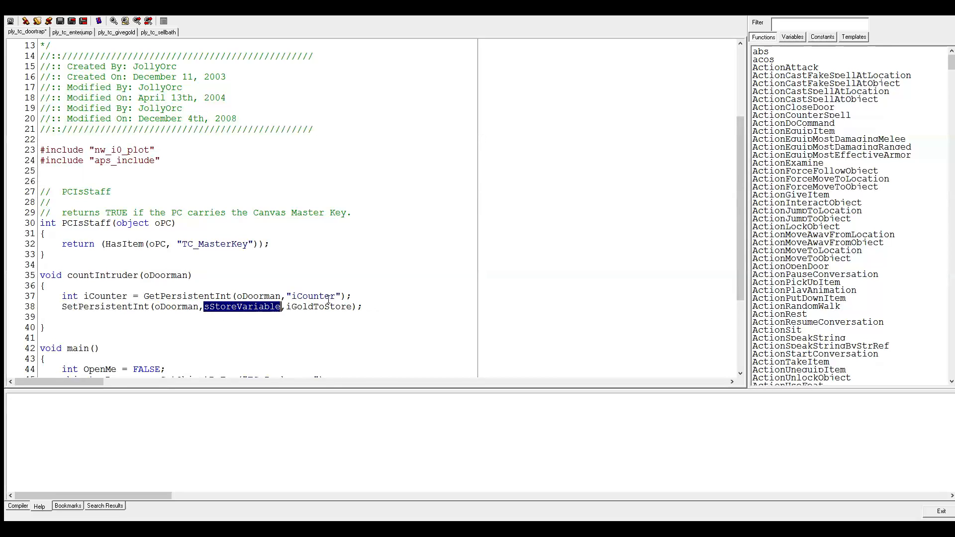
{"action": "left_click_drag", "start_coordinate": [341, 297], "coordinate": [283, 302]}
{"action": "key", "text": "ctrl+c"}
{"action": "double_click", "coordinate": [243, 307]}
{"action": "key", "text": "ctrl+v"}
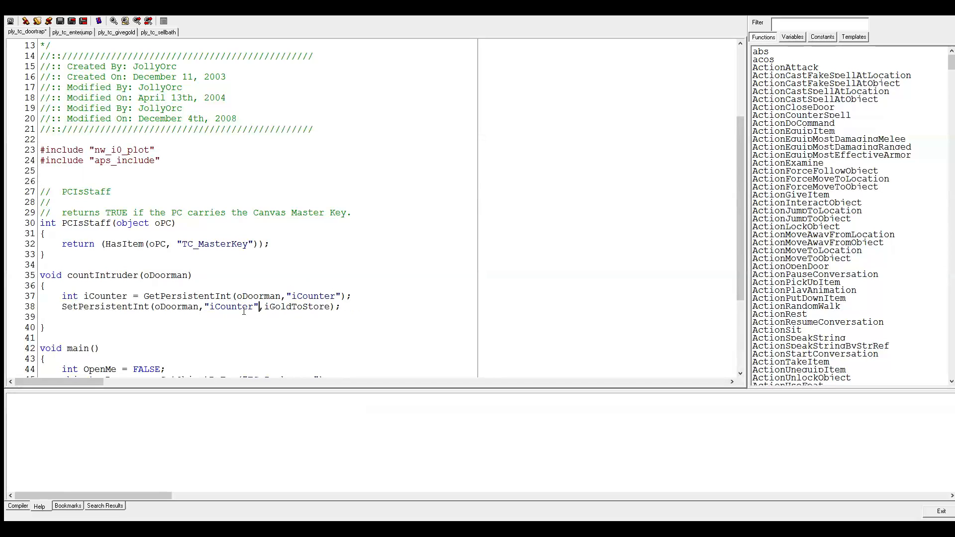
Step: Replace iGoldToStore in the SetPersistentInt call with iCounter+1
{"action": "double_click", "coordinate": [105, 296]}
{"action": "key", "text": "ctrl+c"}
{"action": "double_click", "coordinate": [297, 307]}
{"action": "key", "text": "ctrl+v"}
{"action": "type", "text": "+1"}
Step: Add a countIntruder(oDoorman) call in main on a new line after the AssignCommand statement
{"action": "double_click", "coordinate": [101, 279]}
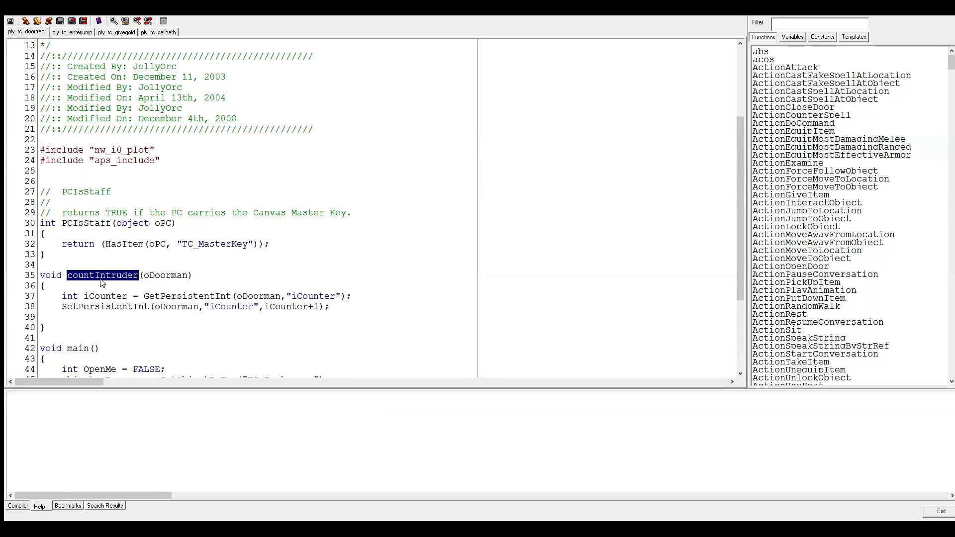
{"action": "scroll", "coordinate": [124, 286], "scroll_direction": "down", "scroll_amount": 5}
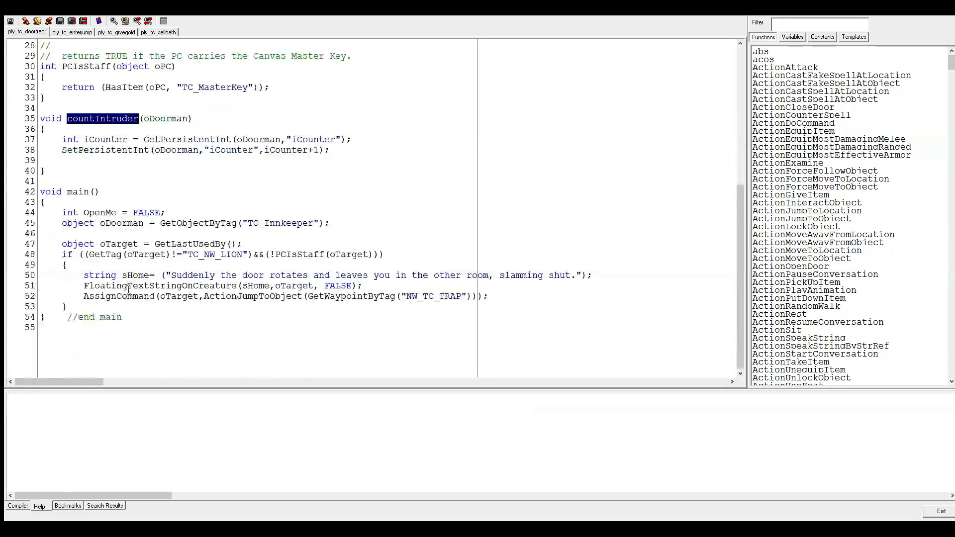
{"action": "left_click", "coordinate": [499, 296]}
{"action": "key", "text": "Return"}
{"action": "key", "text": "ctrl+v"}
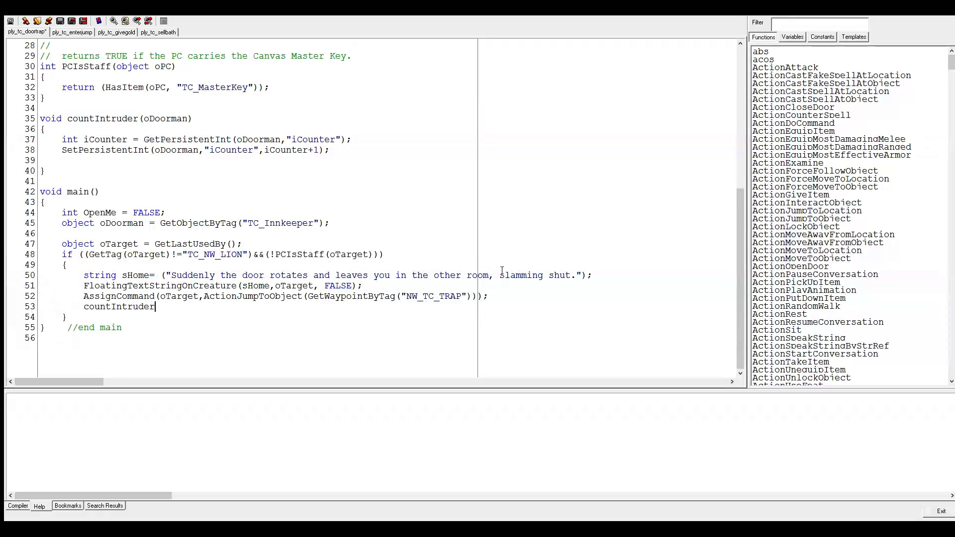
{"action": "type", "text": "(oDoorman)"}
Step: Change countIntruder's parameter to object oCounterNPC and use oCounterNPC as the object in the SetPersistentInt call
{"action": "double_click", "coordinate": [177, 119]}
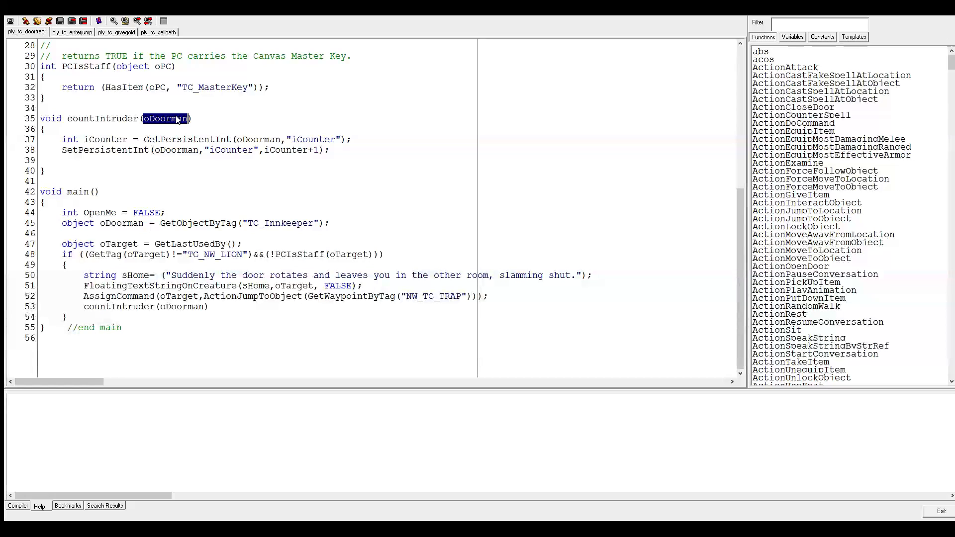
{"action": "type", "text": "object oCounterNPC"}
{"action": "double_click", "coordinate": [204, 119]}
{"action": "key", "text": "ctrl+c"}
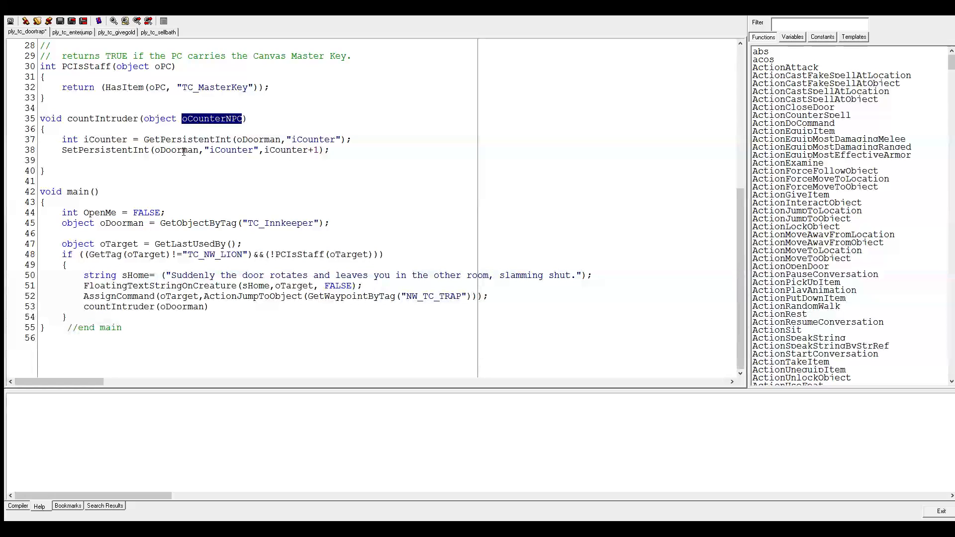
{"action": "double_click", "coordinate": [175, 150]}
{"action": "key", "text": "ctrl+v"}
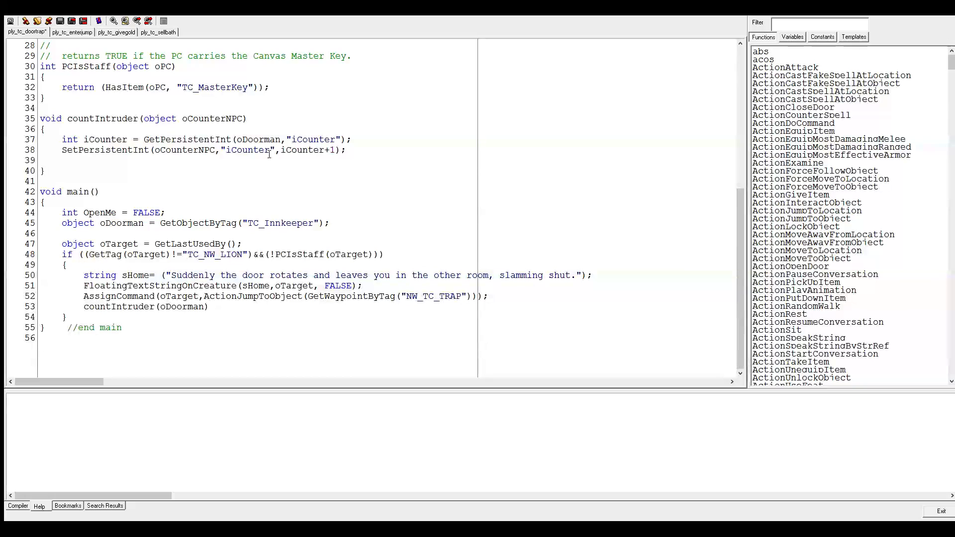
Step: Compile ply_tc_doortrap, add the missing semicolon after the countIntruder(oDoorman) call, and compile again
{"action": "left_click", "coordinate": [10, 21]}
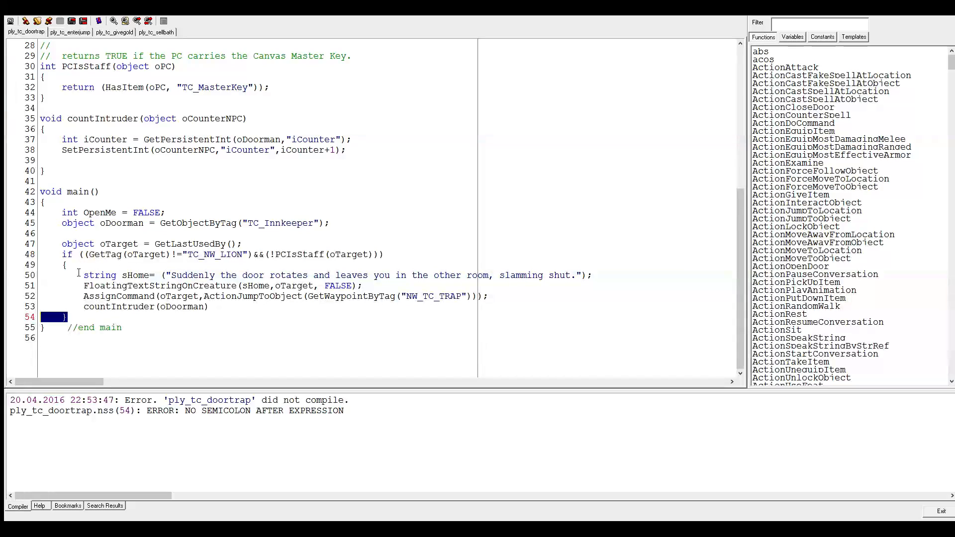
{"action": "left_click", "coordinate": [211, 306]}
{"action": "type", "text": ";"}
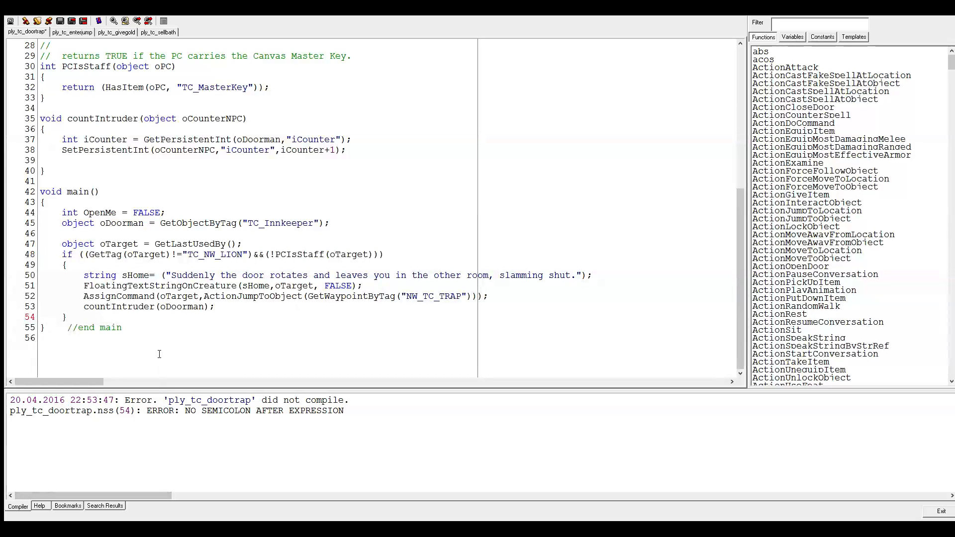
{"action": "left_click", "coordinate": [98, 22]}
{"action": "left_click", "coordinate": [98, 140]}
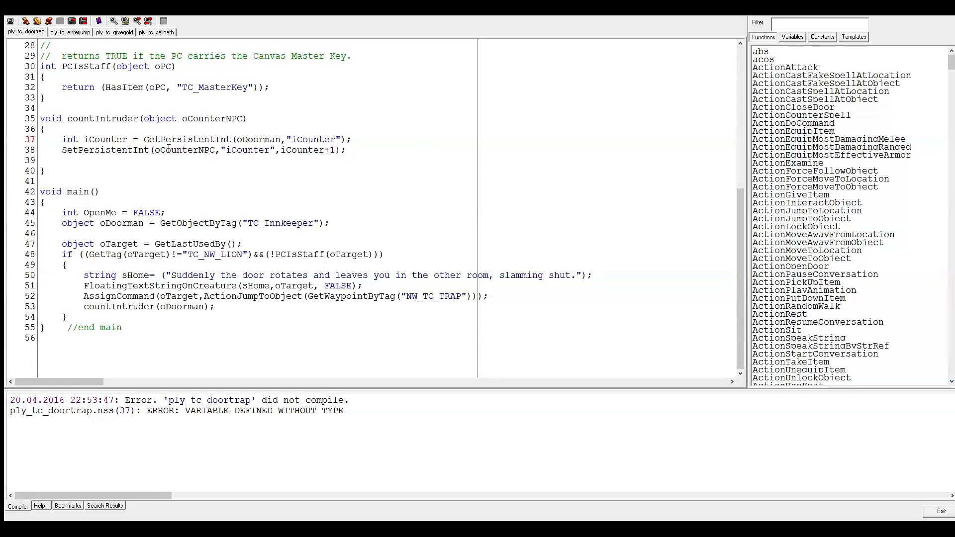
Step: Replace oDoorman with oCounterNPC in the GetPersistentInt call, then save and compile the script
{"action": "double_click", "coordinate": [217, 120]}
{"action": "double_click", "coordinate": [270, 140]}
{"action": "key", "text": "ctrl+v"}
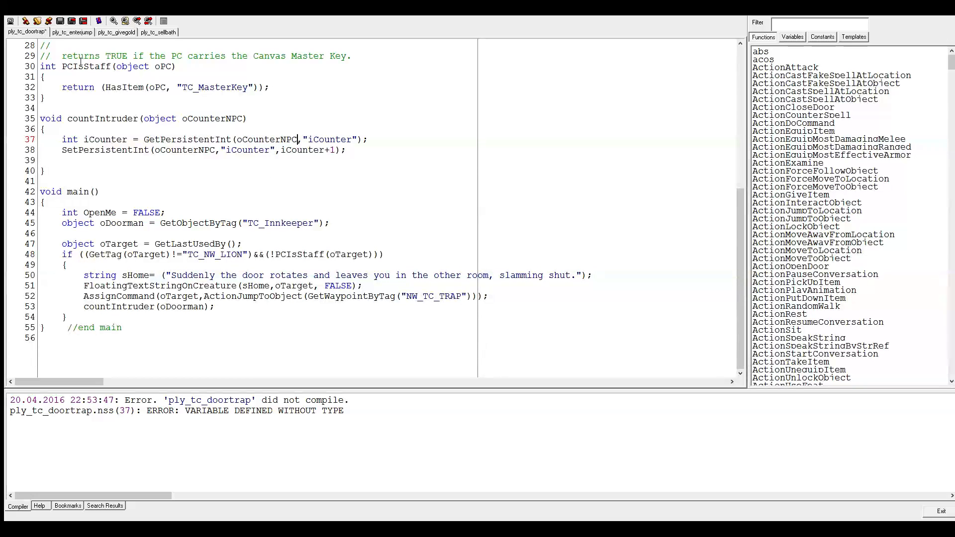
{"action": "left_click", "coordinate": [14, 20]}
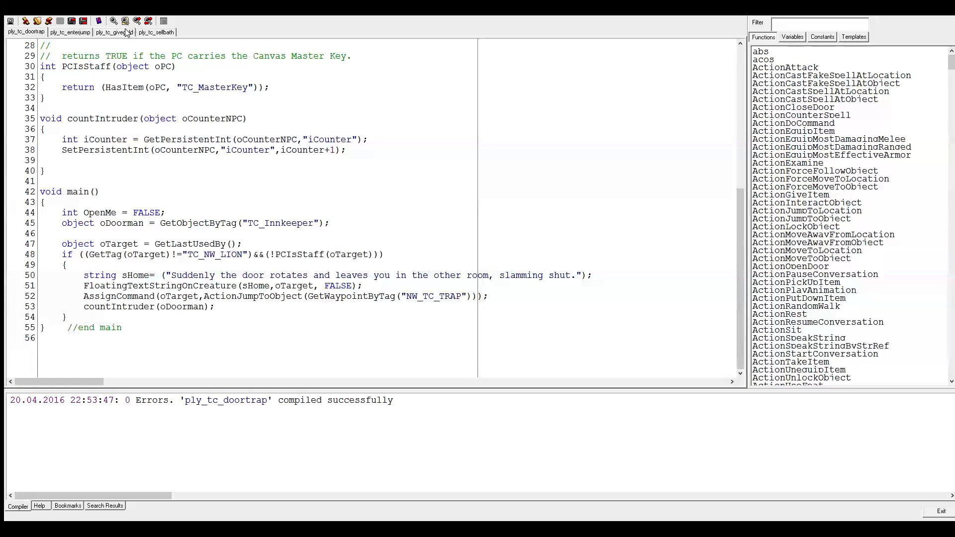
Step: Review the TakeGoldAndStore function and its use in main in the ply_tc_sellbath script
{"action": "left_click", "coordinate": [152, 31]}
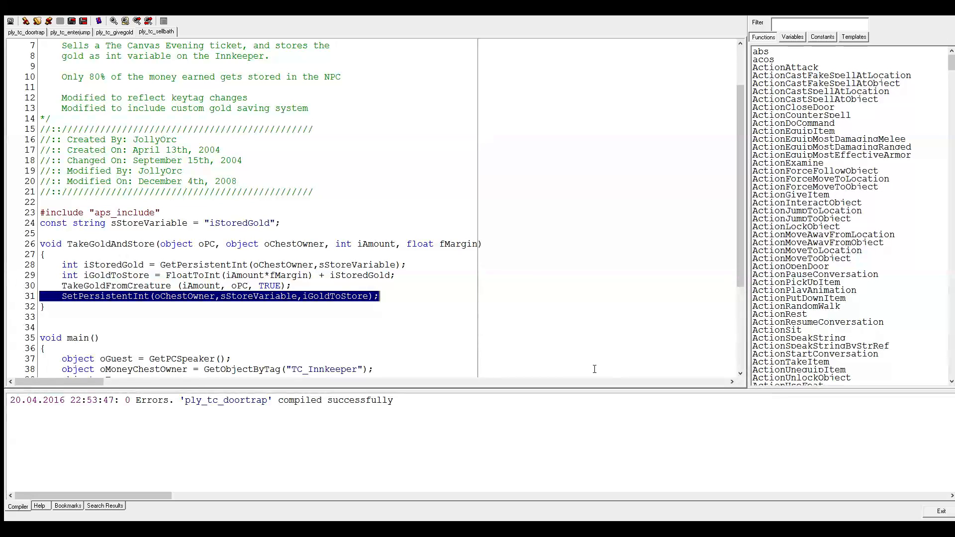
{"action": "key", "text": "Left"}
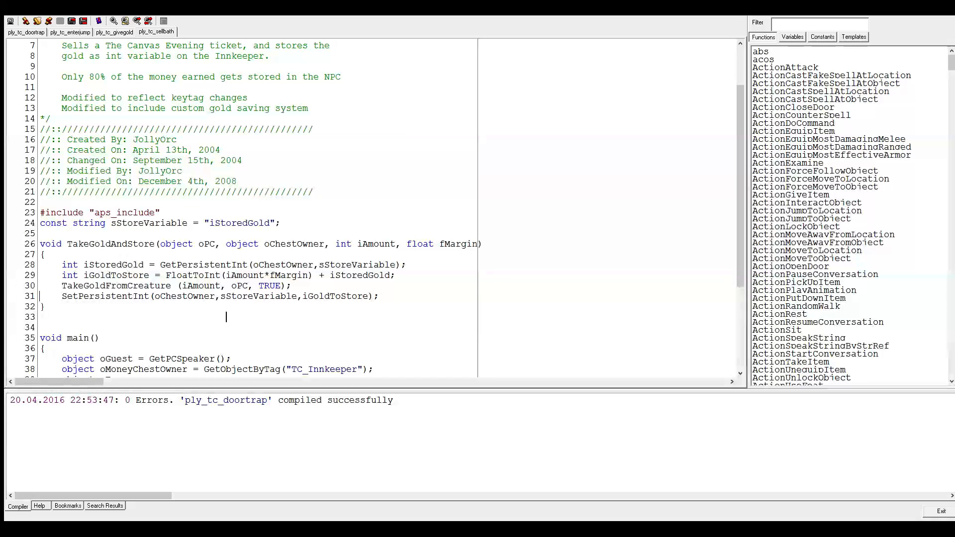
{"action": "left_click", "coordinate": [226, 316]}
{"action": "scroll", "coordinate": [328, 228], "scroll_direction": "down", "scroll_amount": 6}
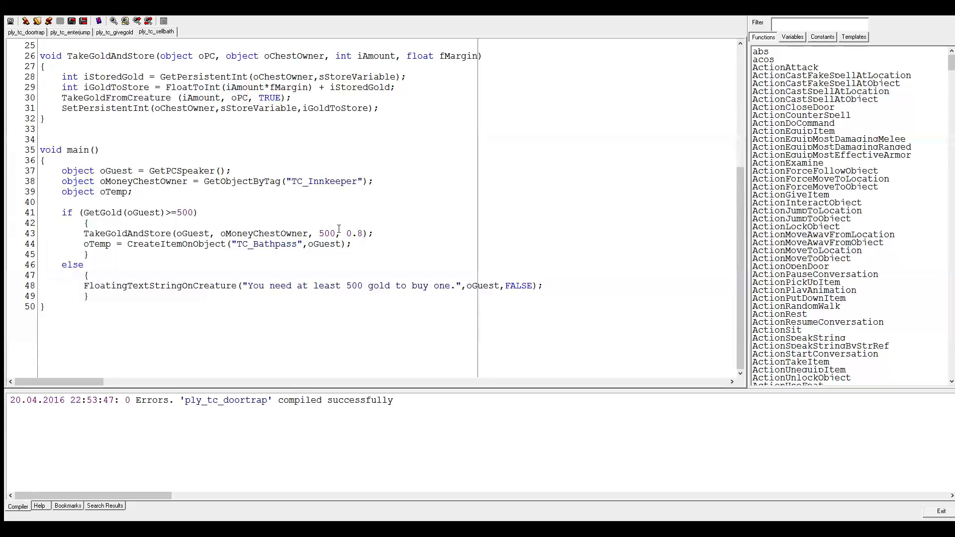
Step: Close the script editor and save the module in the toolset
{"action": "left_click", "coordinate": [947, 7]}
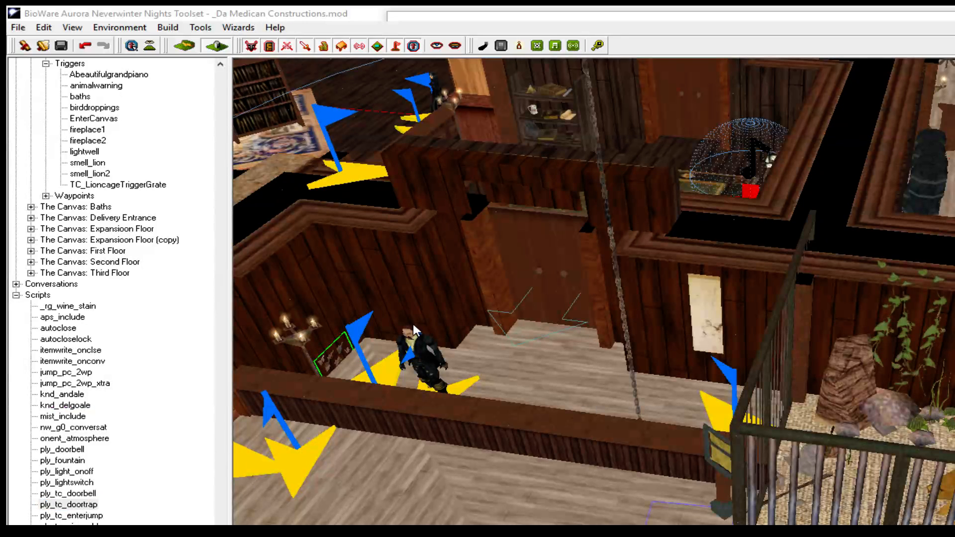
{"action": "scroll", "coordinate": [412, 324], "scroll_direction": "down", "scroll_amount": 3}
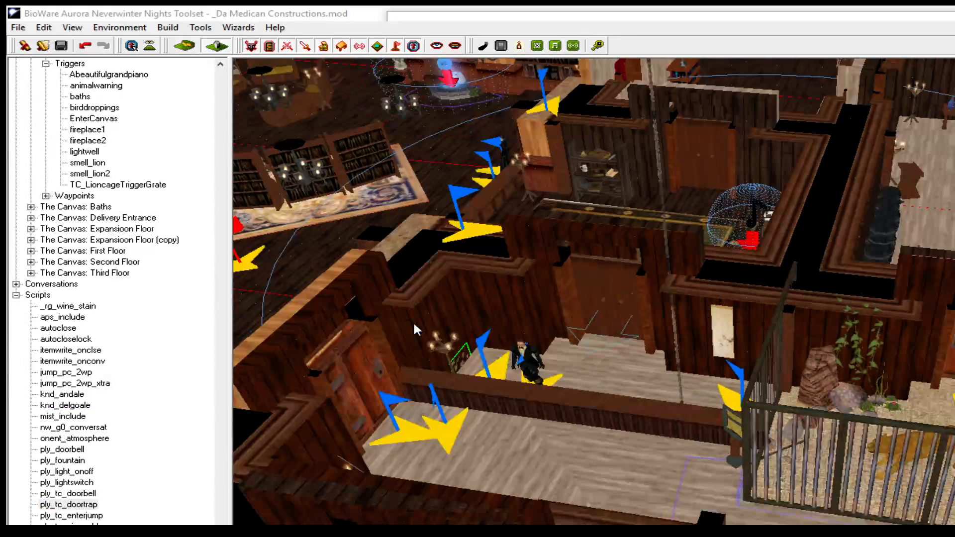
{"action": "left_click", "coordinate": [60, 46]}
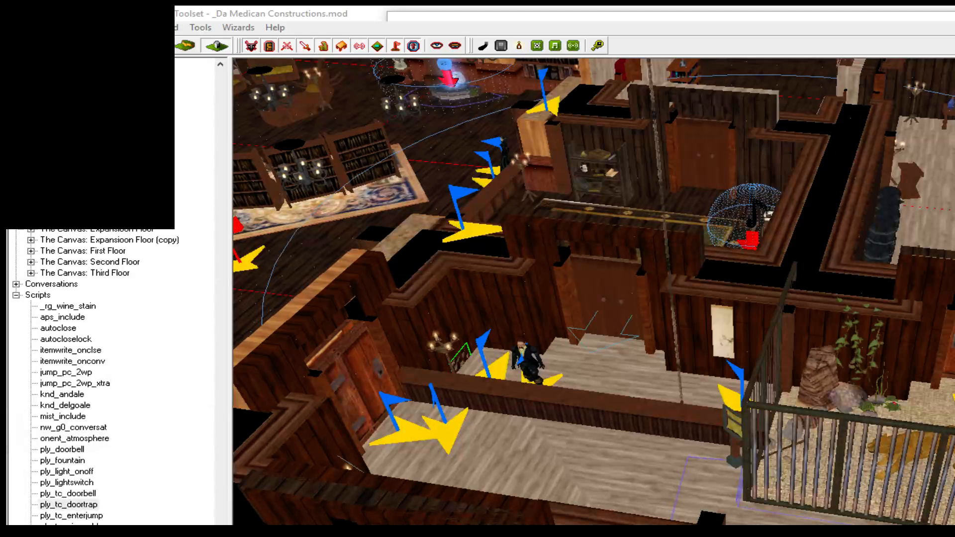